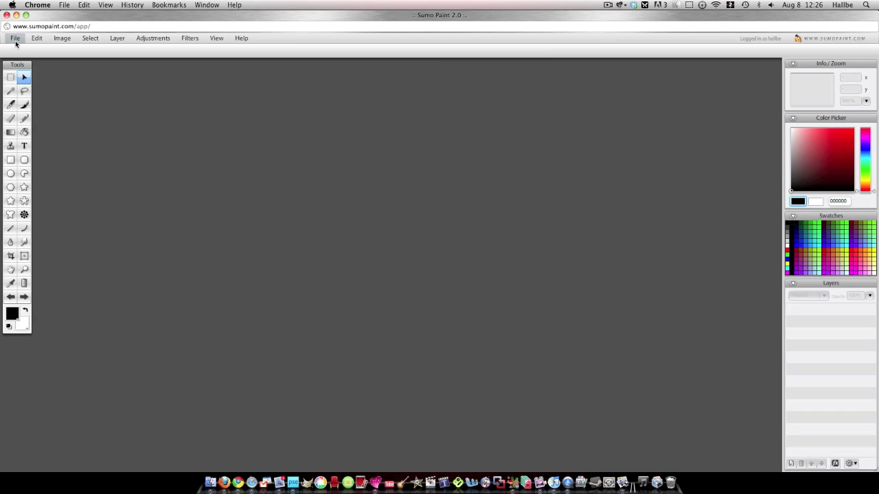
Start a new blank image from the File menu
click(15, 40)
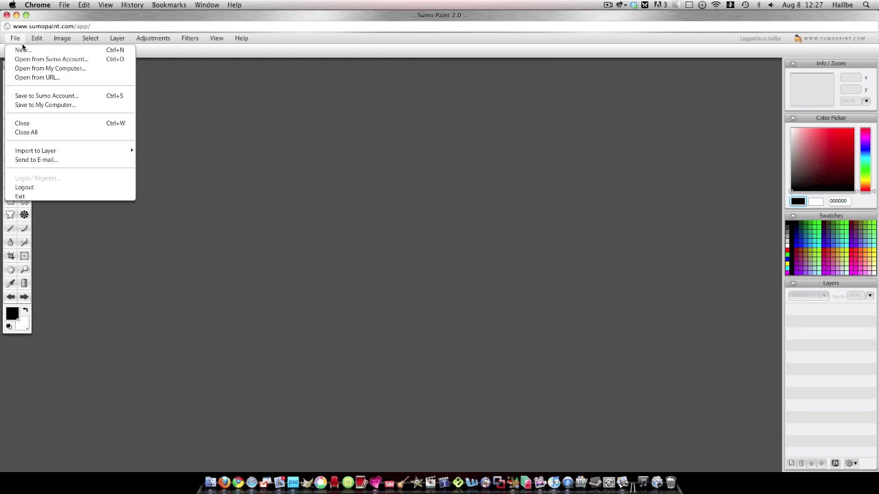
click(23, 48)
Create the 800x600 image and fill its background with black using the Paint Bucket
click(443, 271)
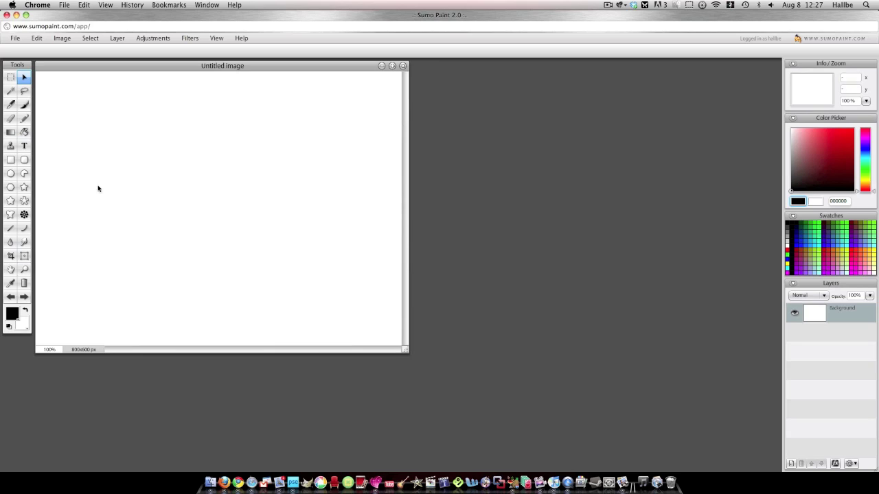
click(25, 133)
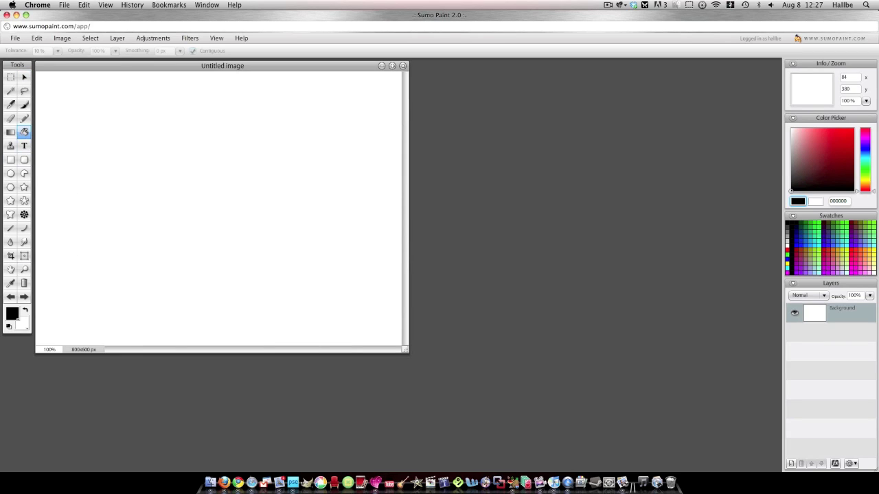
click(165, 241)
Add a new layer and render grey Clouds on it
click(790, 464)
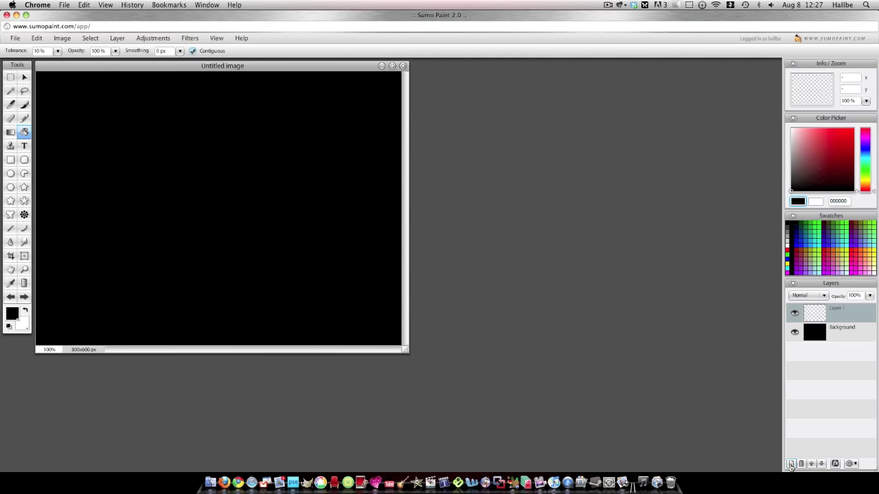
click(193, 39)
mouse_move(203, 97)
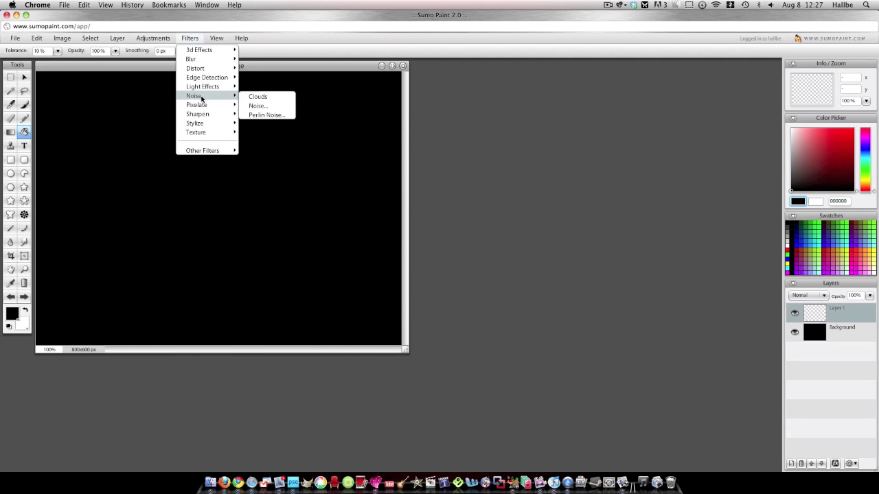
click(255, 97)
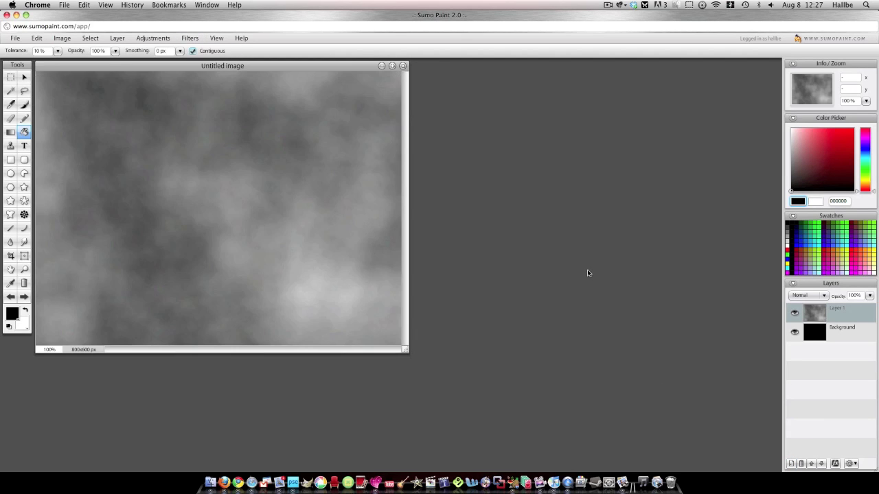
Set Layer 1's blending mode to Screen and toggle the Background's visibility to check it
click(826, 296)
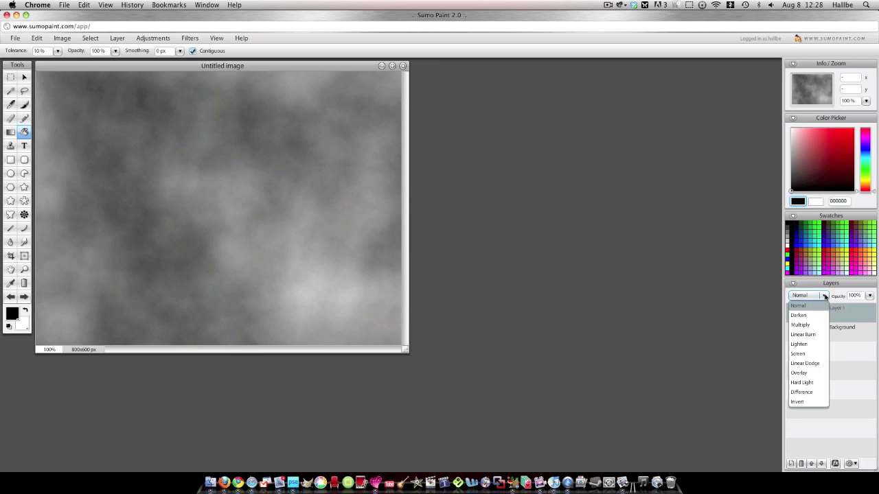
click(797, 354)
click(795, 333)
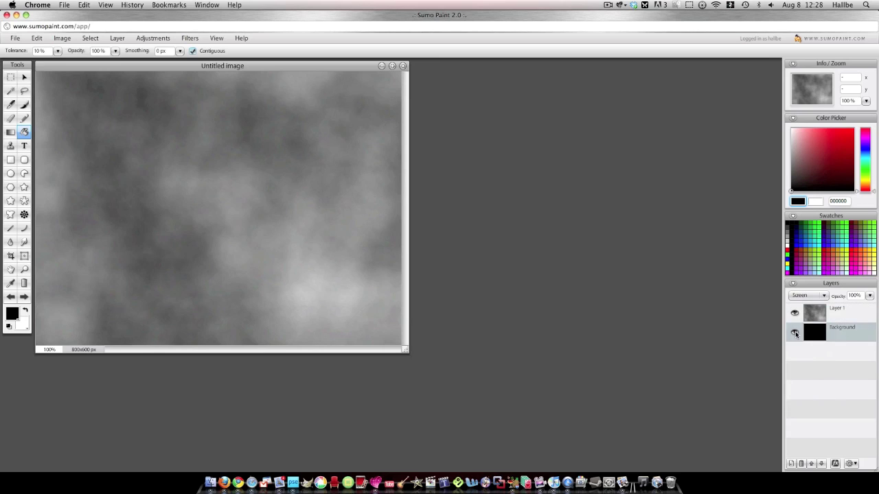
click(795, 333)
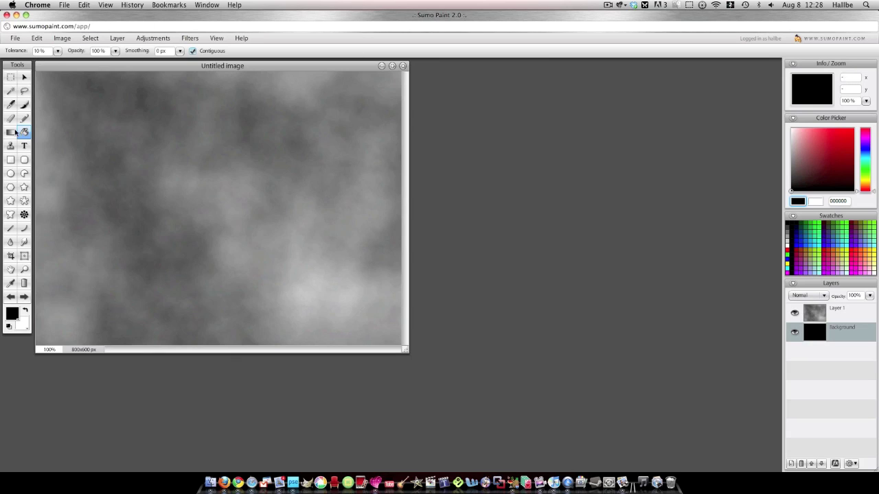
Try a Clouds render on the Background, then undo it to keep it black
click(190, 39)
mouse_move(221, 97)
click(253, 97)
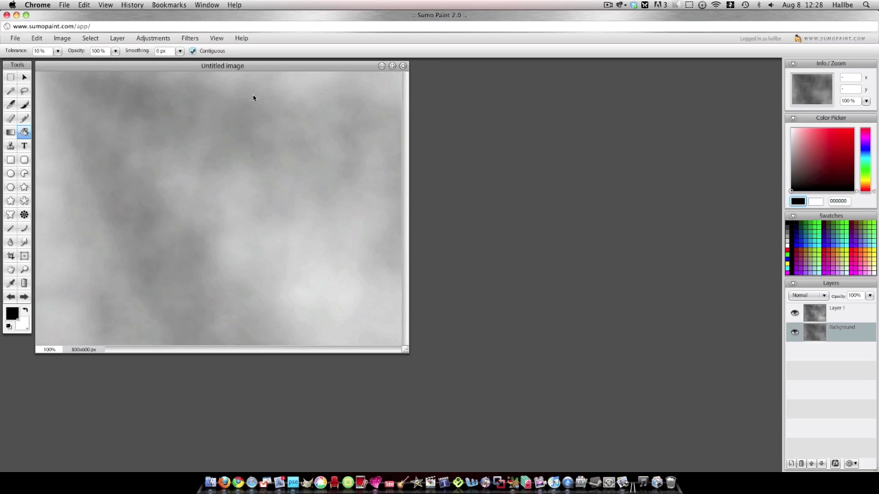
click(9, 296)
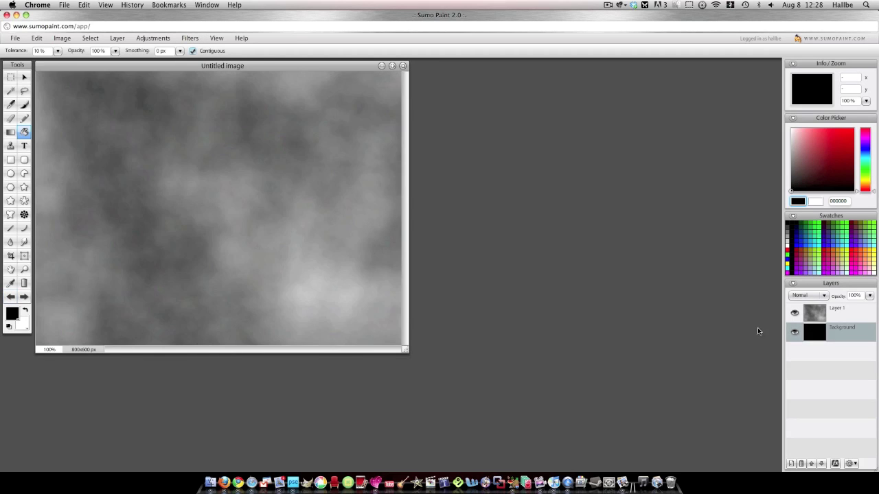
Select Layer 1 and re-render Clouds three times until a softer pattern appears
click(834, 312)
click(189, 39)
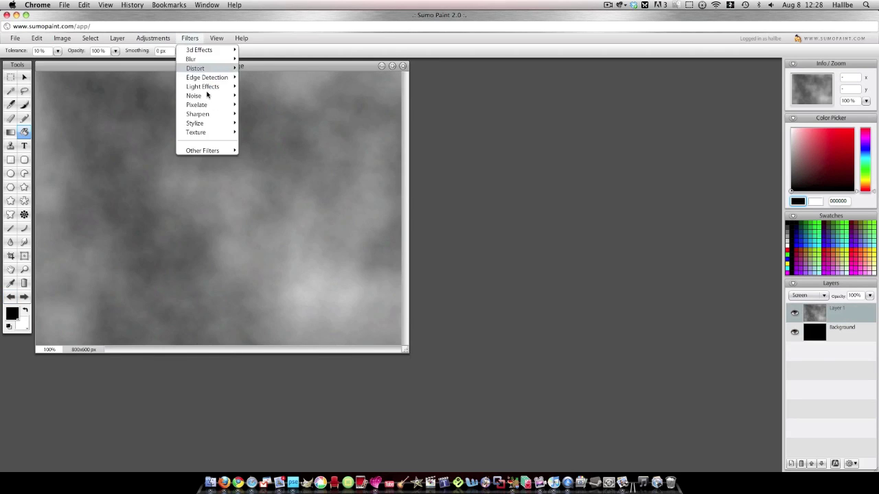
mouse_move(209, 97)
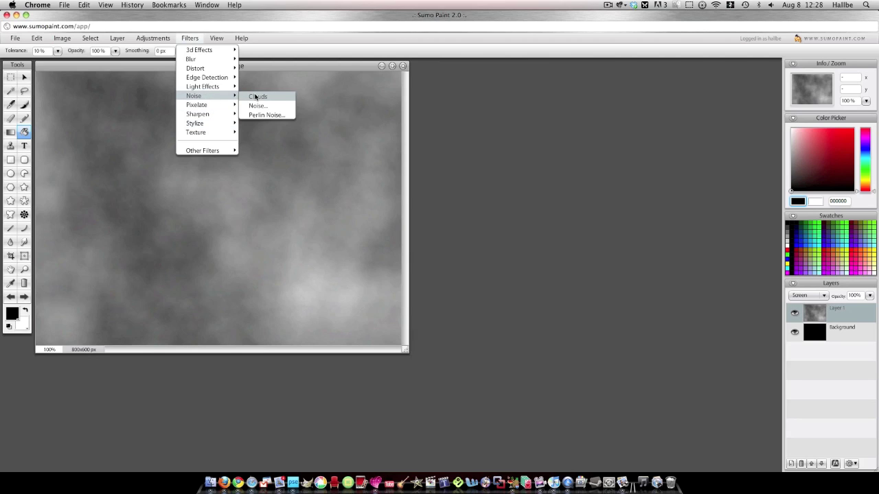
click(255, 97)
click(190, 39)
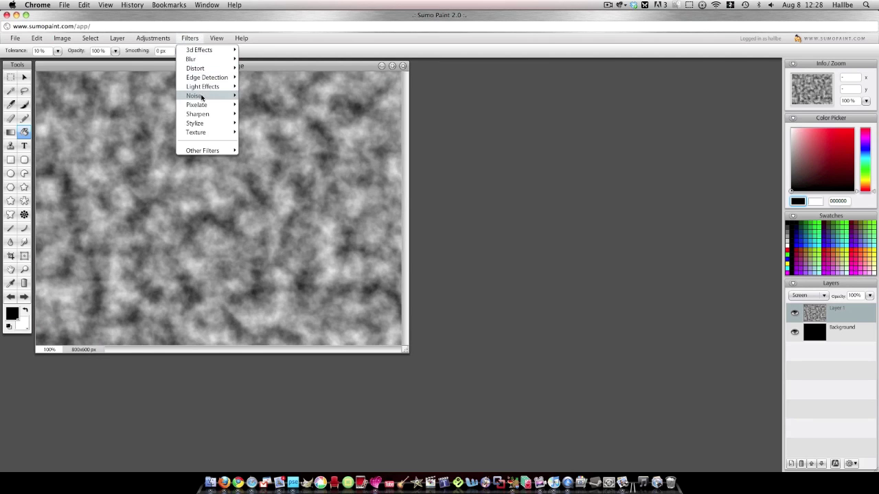
mouse_move(204, 97)
click(261, 97)
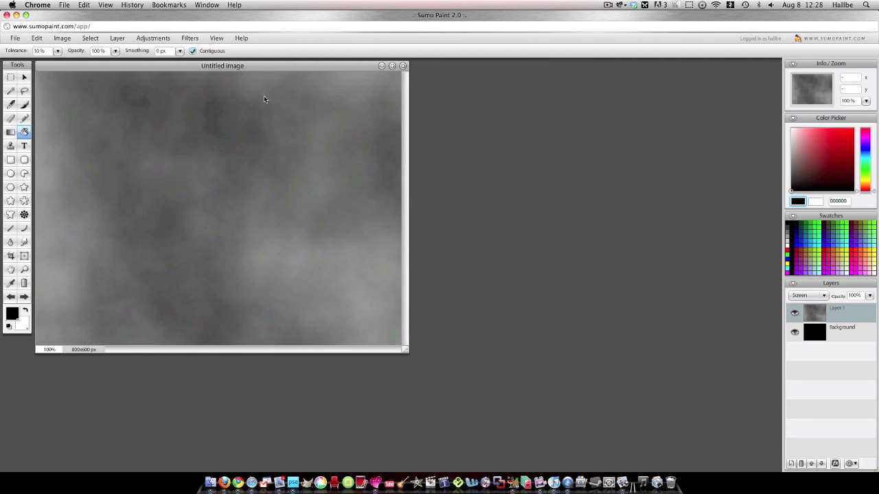
click(182, 40)
mouse_move(206, 95)
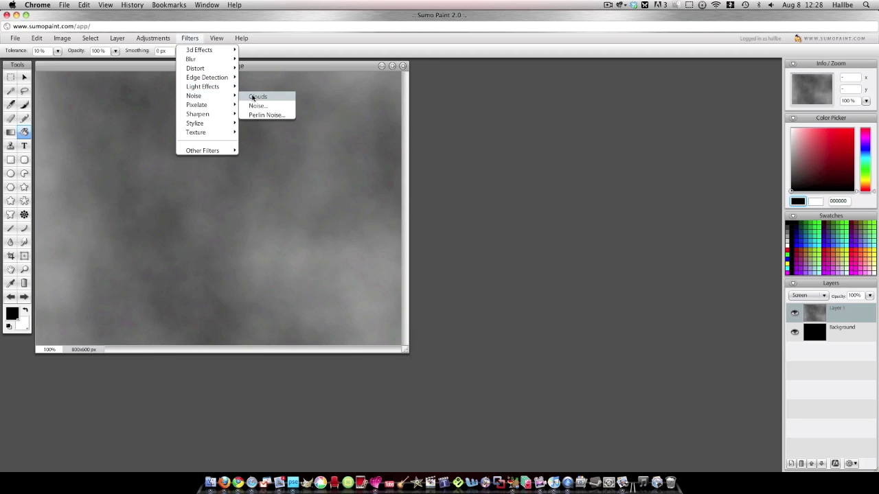
click(252, 95)
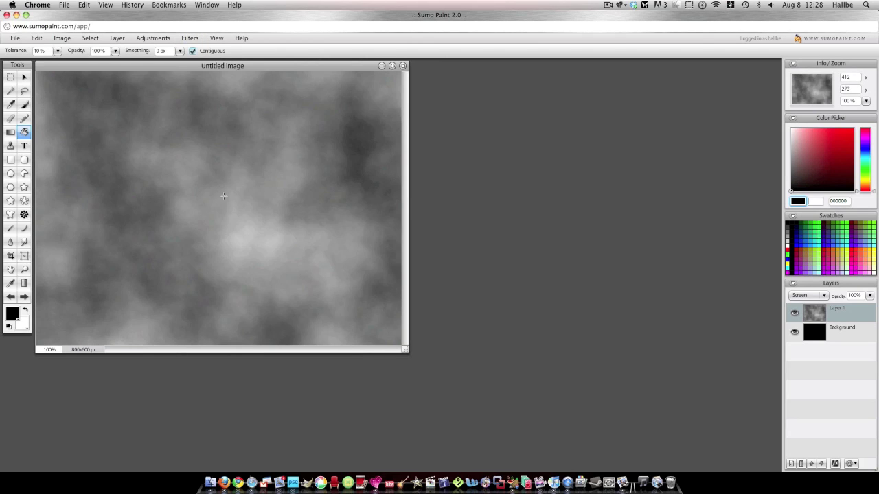
click(153, 39)
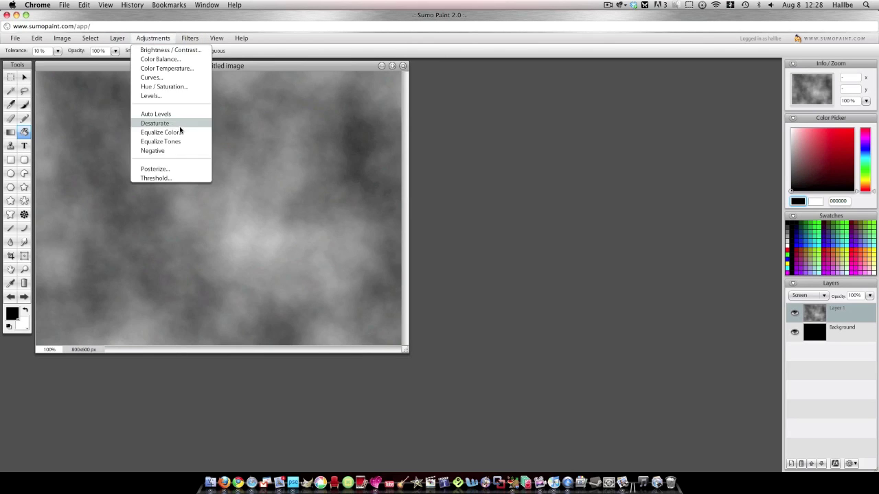
Apply an S-shaped Curves adjustment to Layer 1, darkening shadows and lifting highlights
click(151, 77)
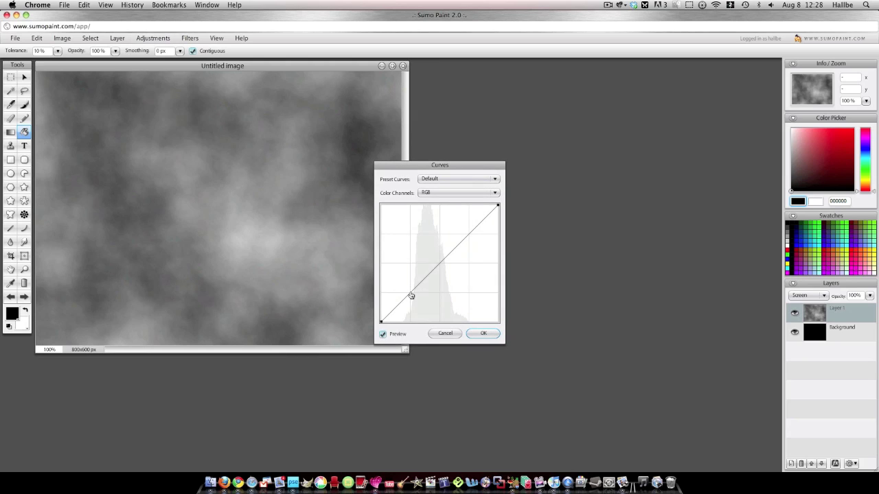
drag(411, 296, 425, 314)
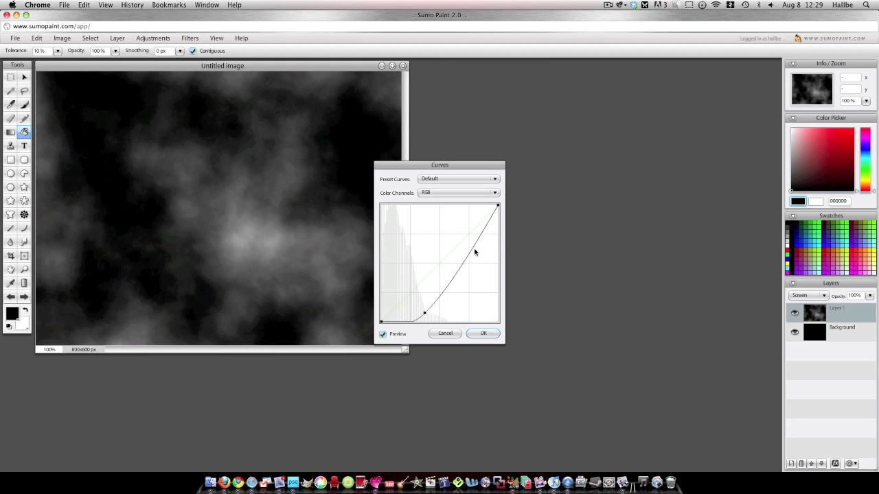
drag(474, 252, 459, 232)
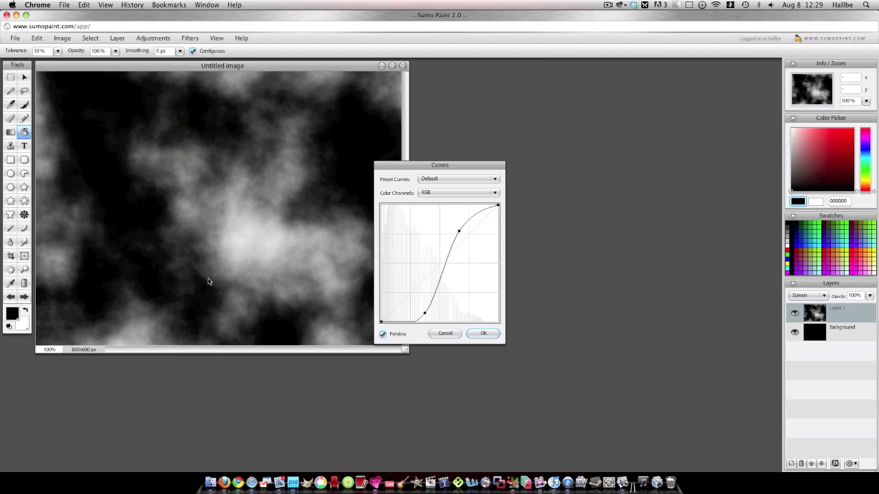
click(483, 333)
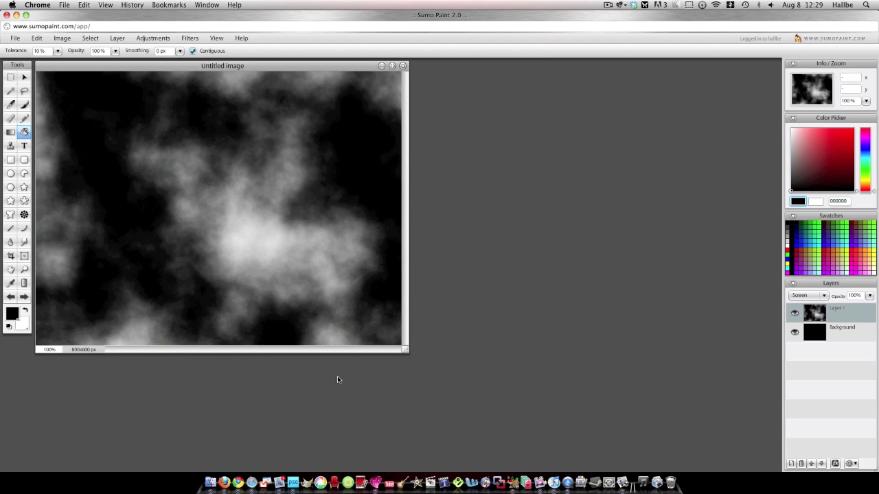
Set up a soft airbrush at 26% flow and paint black along the left edge
click(24, 104)
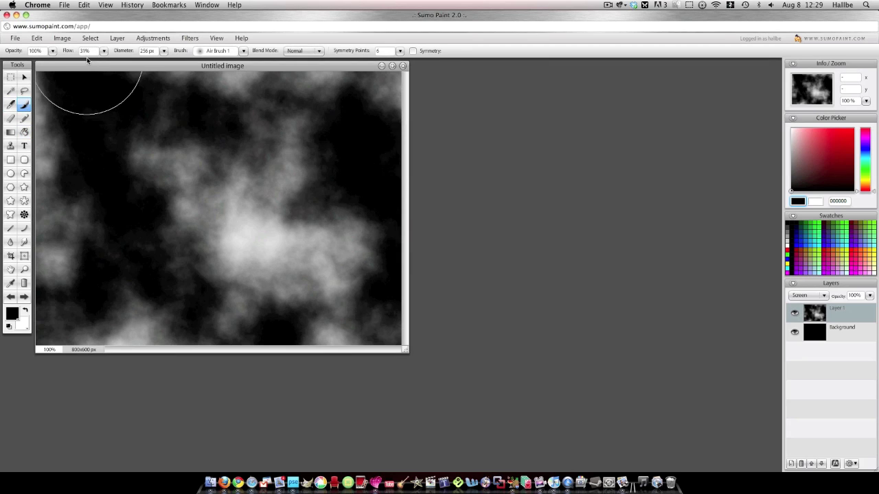
click(243, 51)
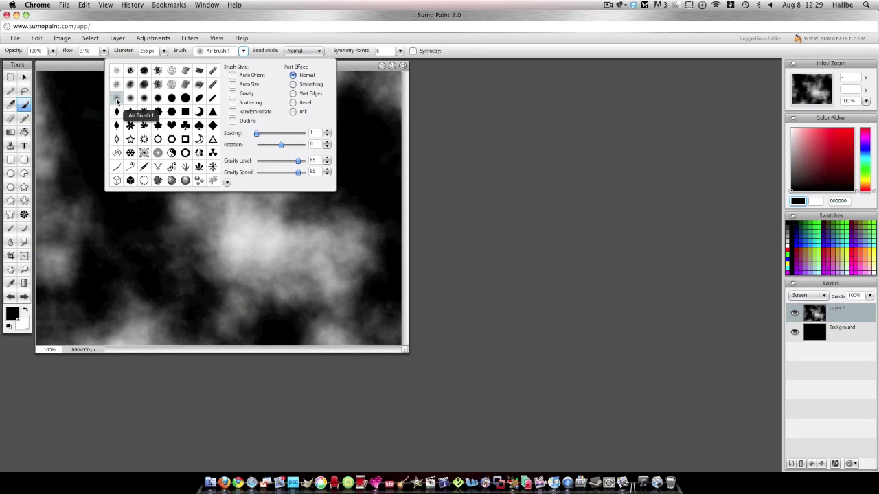
click(615, 158)
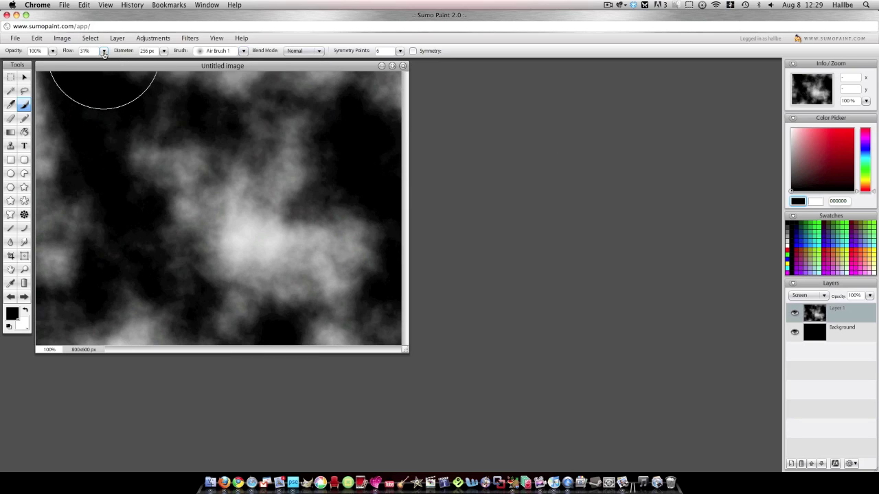
click(99, 53)
drag(85, 61, 82, 61)
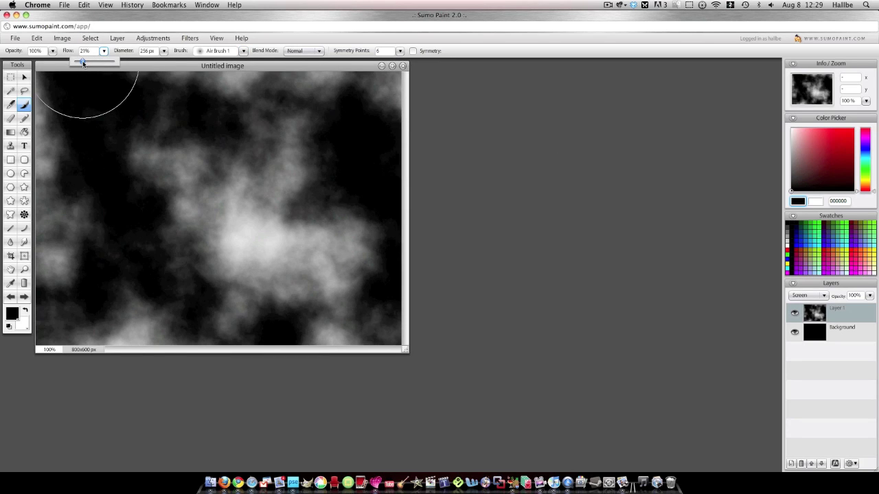
mouse_move(49, 98)
mouse_down()
mouse_move(43, 216)
mouse_move(55, 310)
mouse_move(53, 210)
mouse_move(118, 345)
mouse_move(108, 330)
mouse_move(136, 351)
mouse_move(73, 305)
mouse_move(38, 66)
mouse_move(131, 50)
mouse_move(279, 45)
mouse_move(366, 55)
mouse_move(444, 139)
mouse_move(433, 179)
mouse_up()
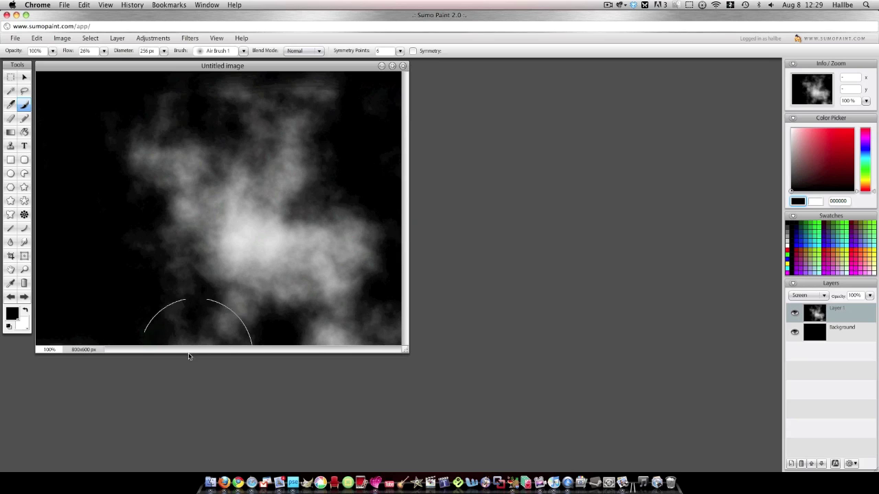
With a 120 px brush, darken the bottom, top and lower-left clouds, then check without Background
click(164, 51)
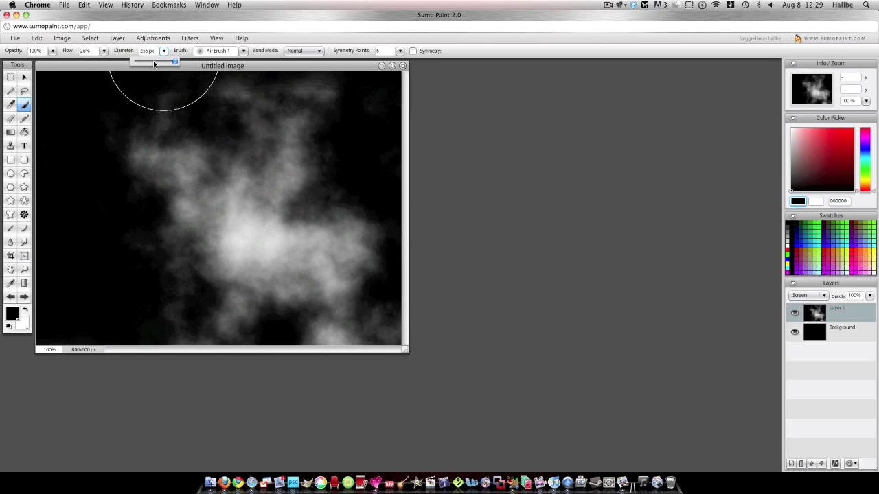
drag(158, 61, 152, 61)
mouse_move(160, 321)
mouse_down()
mouse_move(238, 353)
mouse_move(332, 366)
mouse_move(385, 349)
mouse_move(380, 325)
mouse_move(353, 357)
mouse_move(314, 337)
mouse_move(257, 339)
mouse_up()
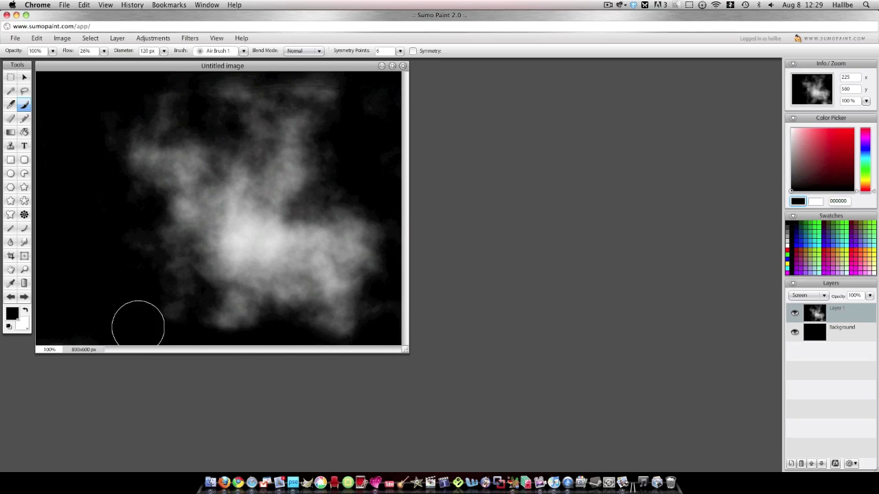
mouse_move(171, 108)
mouse_down()
mouse_move(152, 87)
mouse_move(223, 74)
mouse_move(265, 91)
mouse_move(350, 77)
mouse_move(331, 91)
mouse_move(191, 77)
mouse_move(233, 112)
mouse_move(228, 96)
mouse_move(246, 88)
mouse_move(286, 108)
mouse_up()
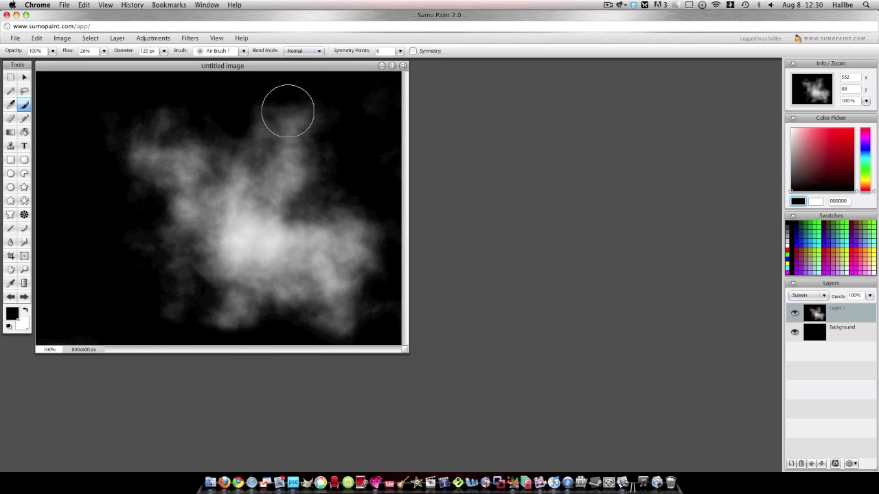
mouse_move(167, 308)
mouse_down()
mouse_move(167, 284)
mouse_move(137, 254)
mouse_move(169, 314)
mouse_move(203, 335)
mouse_move(171, 287)
mouse_move(175, 300)
mouse_move(147, 333)
mouse_move(114, 290)
mouse_move(384, 345)
mouse_move(397, 330)
mouse_move(383, 308)
mouse_move(433, 341)
mouse_up()
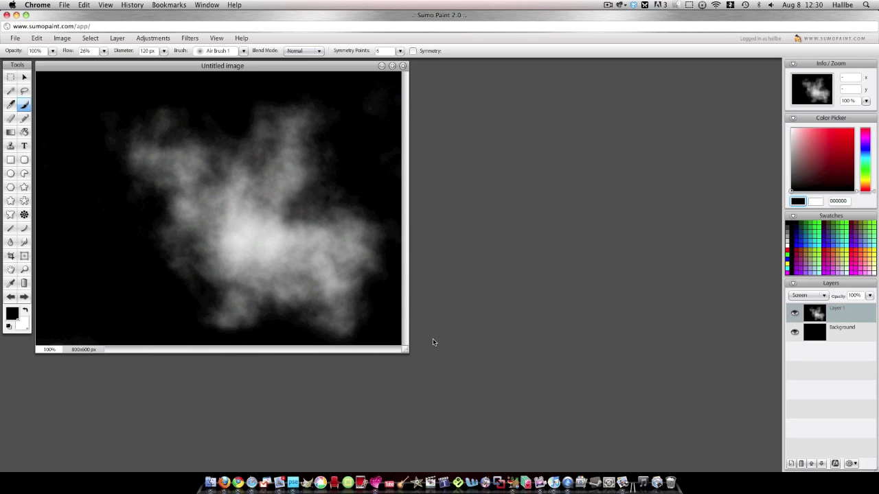
click(795, 334)
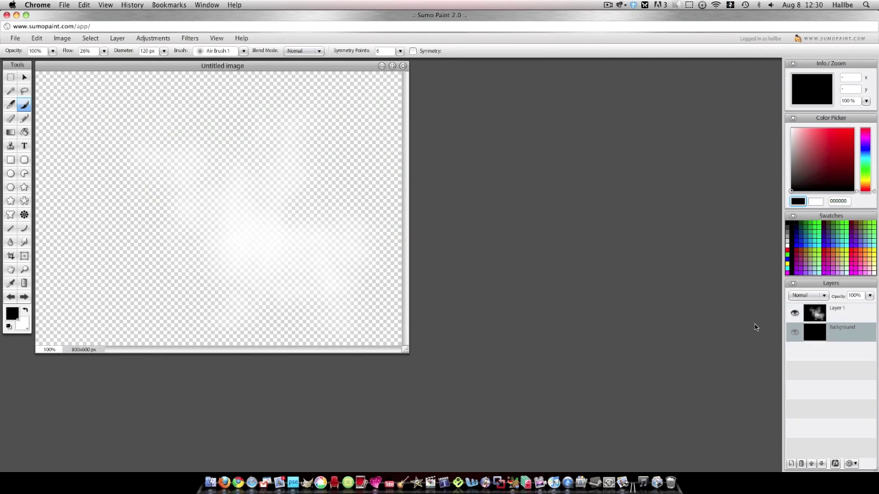
click(794, 332)
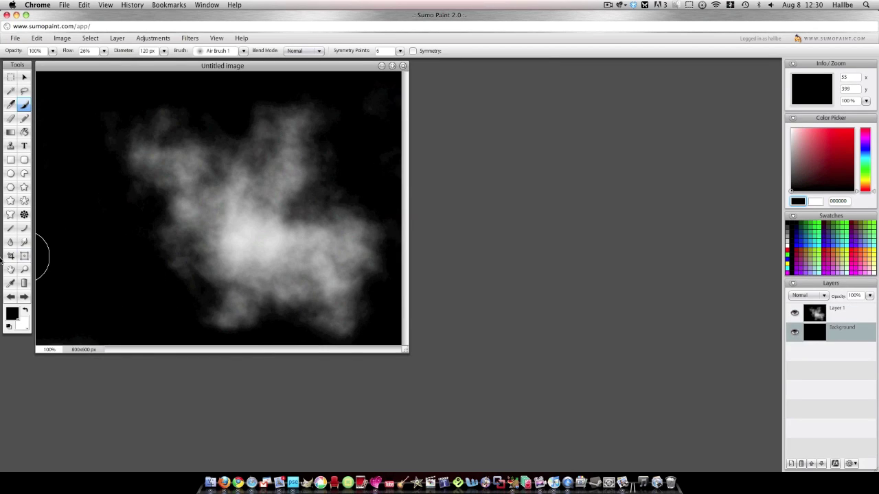
Move the cloud up-left and rotate it slightly with Free Transform
click(25, 77)
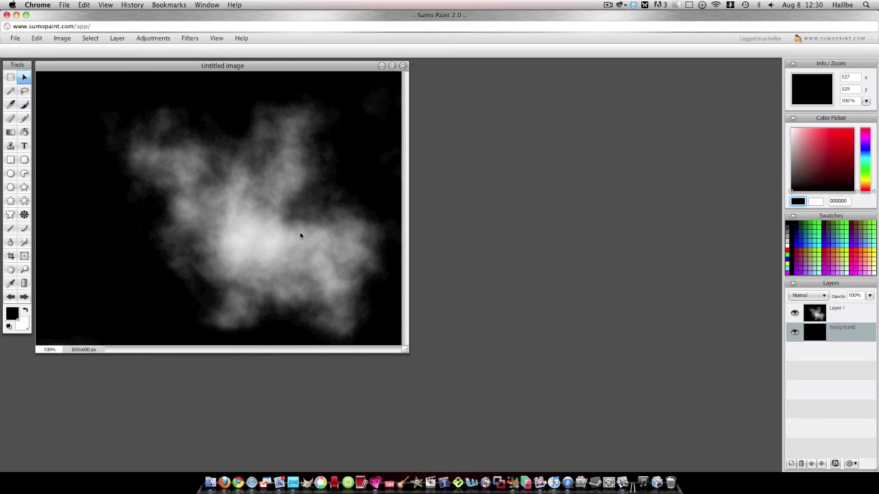
double_click(834, 309)
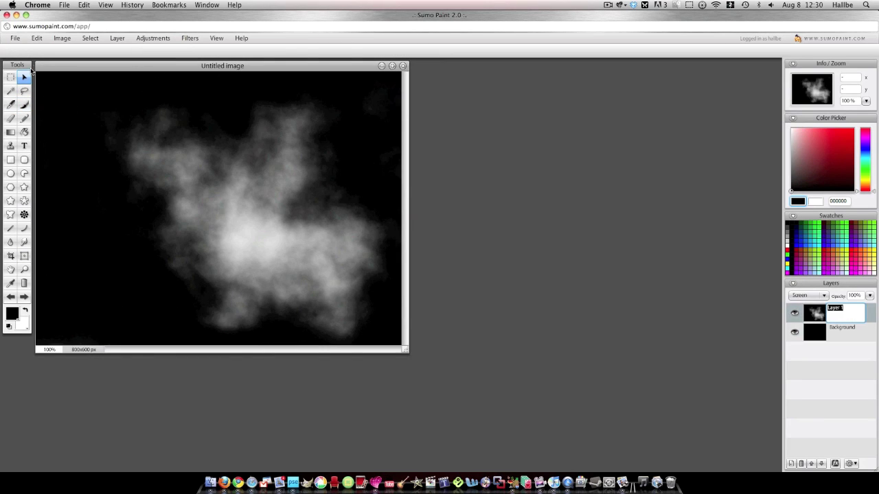
drag(218, 201, 174, 171)
right_click(307, 241)
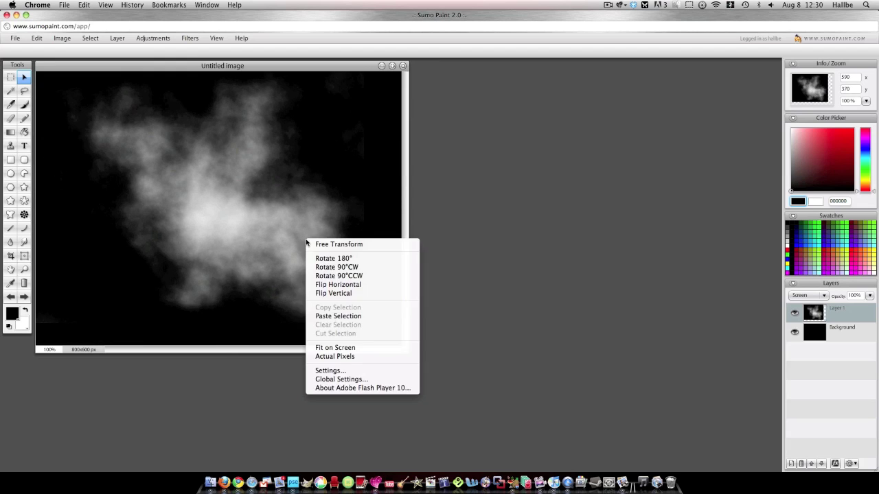
click(339, 244)
drag(371, 331, 432, 197)
drag(182, 186, 180, 218)
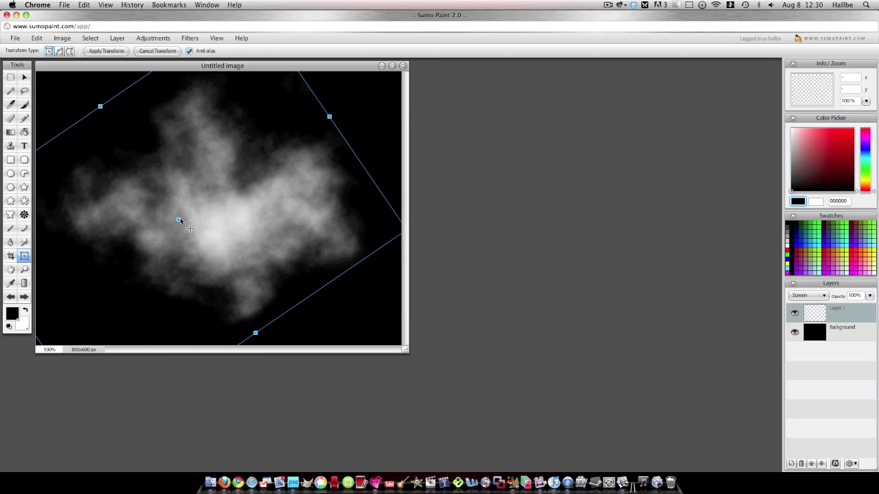
click(24, 77)
Squash the cloud vertically from the top into a flatter, wider shape
right_click(209, 152)
click(227, 157)
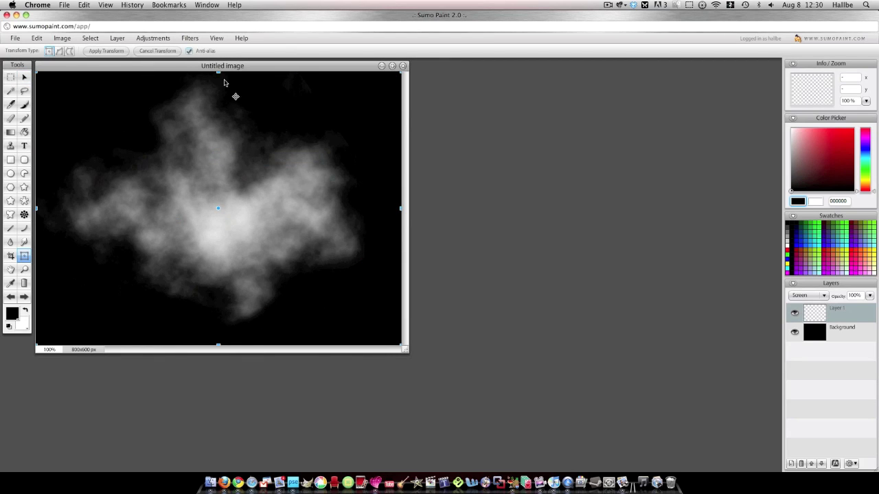
drag(220, 77, 219, 113)
drag(223, 197, 237, 184)
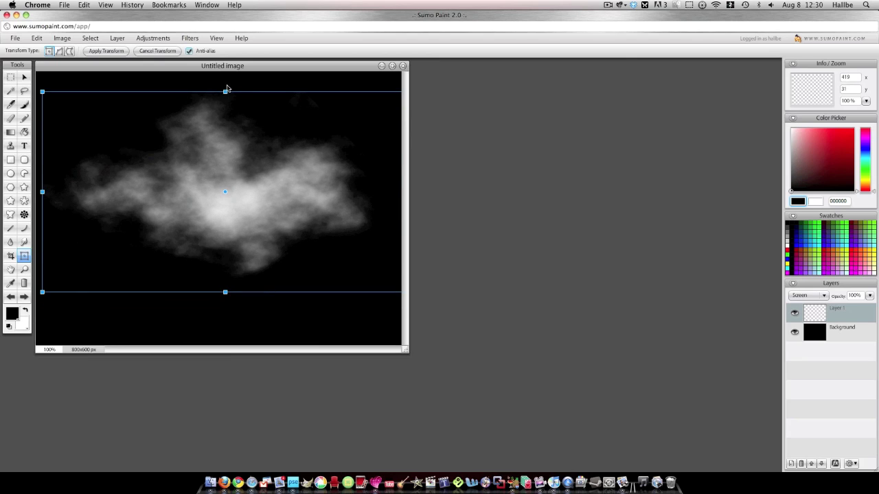
drag(225, 93, 220, 132)
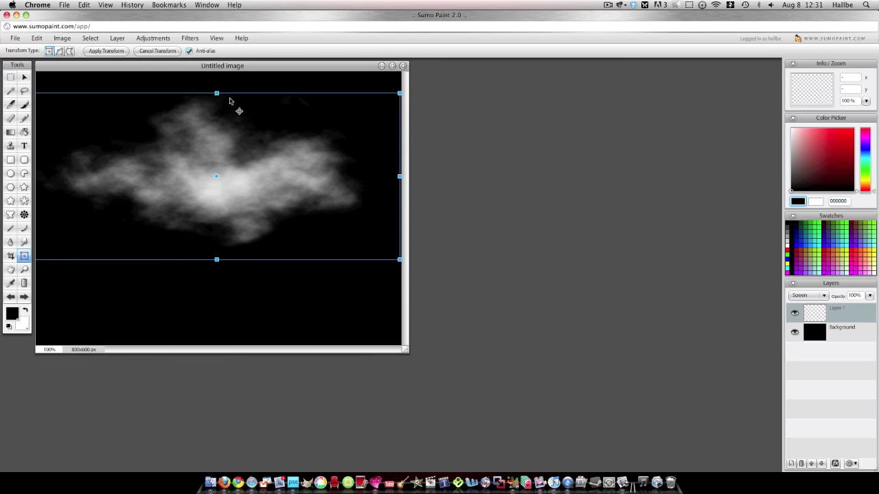
drag(216, 92, 217, 102)
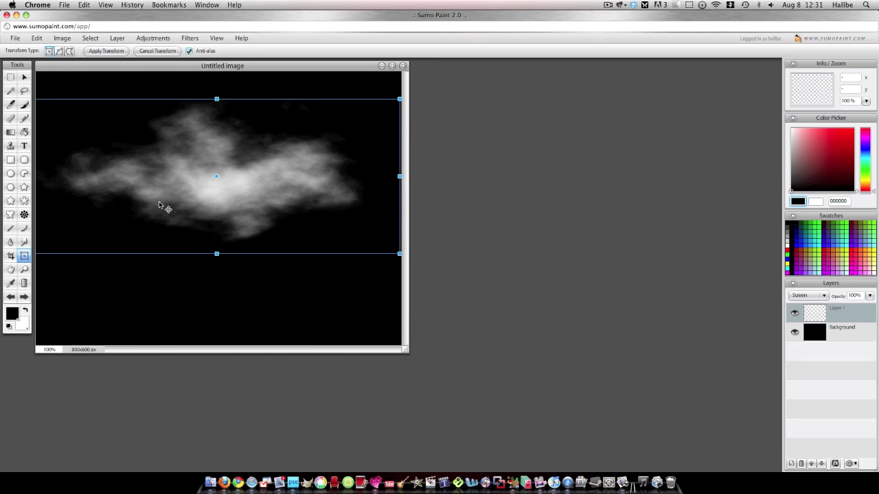
click(70, 51)
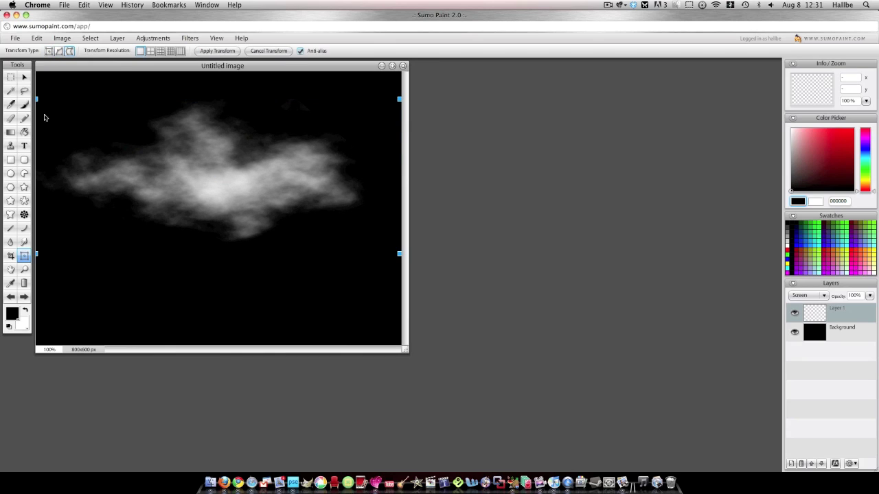
Warp the cloud on a finer grid, pulling its left and right sides and top corners inward
click(149, 51)
mouse_move(219, 103)
mouse_down()
mouse_move(243, 104)
mouse_move(231, 107)
mouse_up()
mouse_move(38, 101)
mouse_down()
mouse_move(59, 98)
mouse_move(88, 114)
mouse_move(41, 104)
mouse_up()
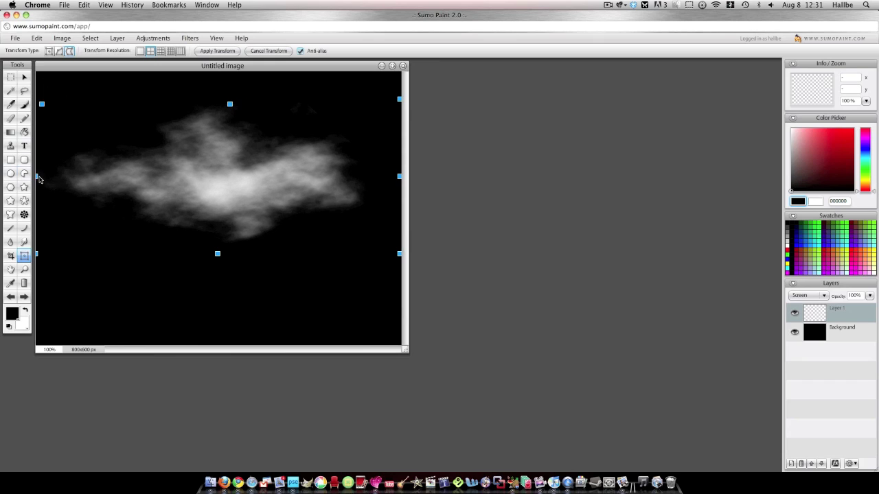
drag(38, 177, 89, 182)
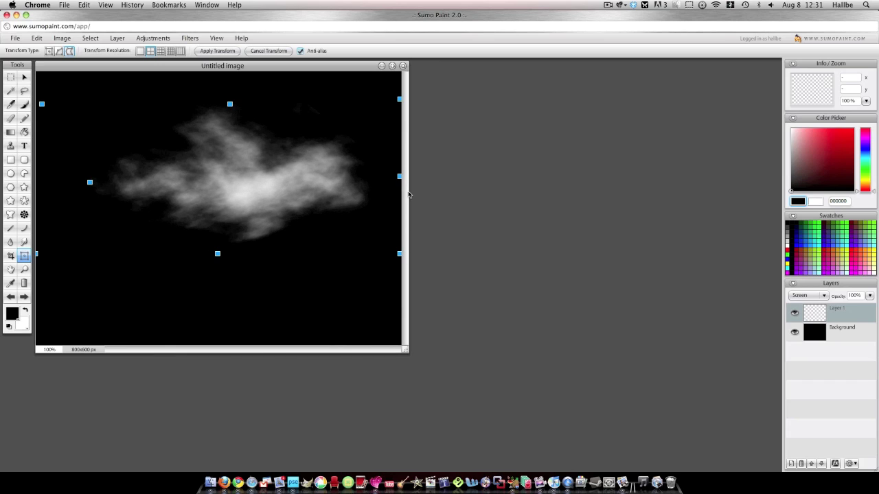
drag(399, 177, 356, 179)
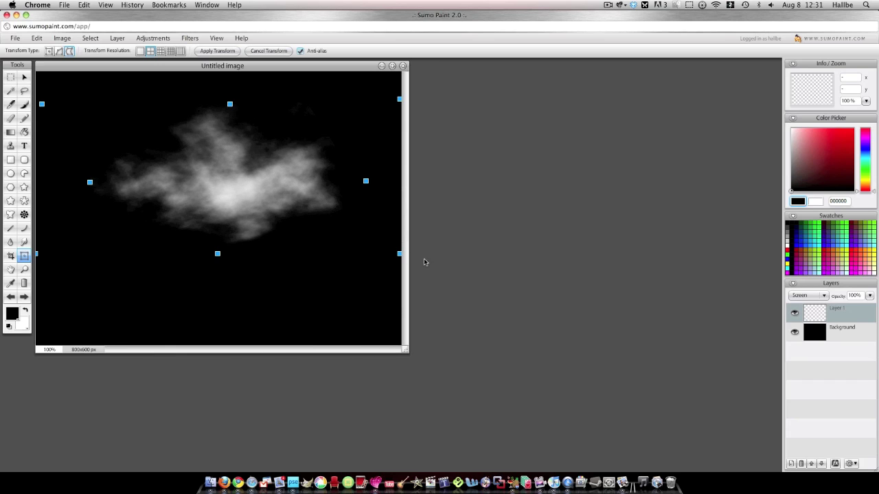
drag(396, 257, 337, 239)
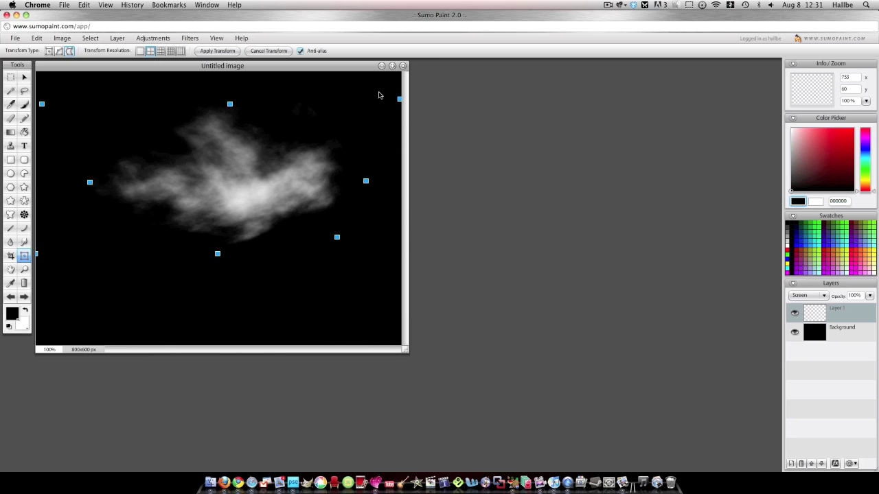
drag(398, 100, 375, 109)
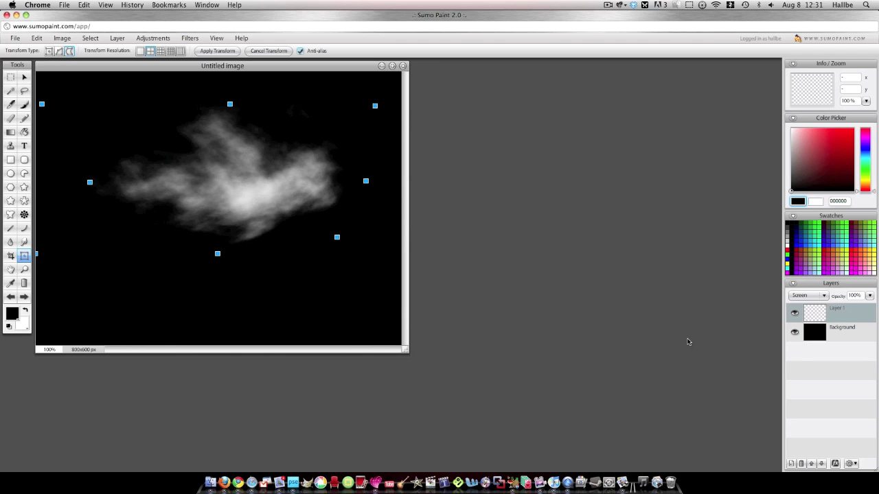
Turn off the Background layer and save the transparent cloud to the computer as Cloud.png
click(795, 333)
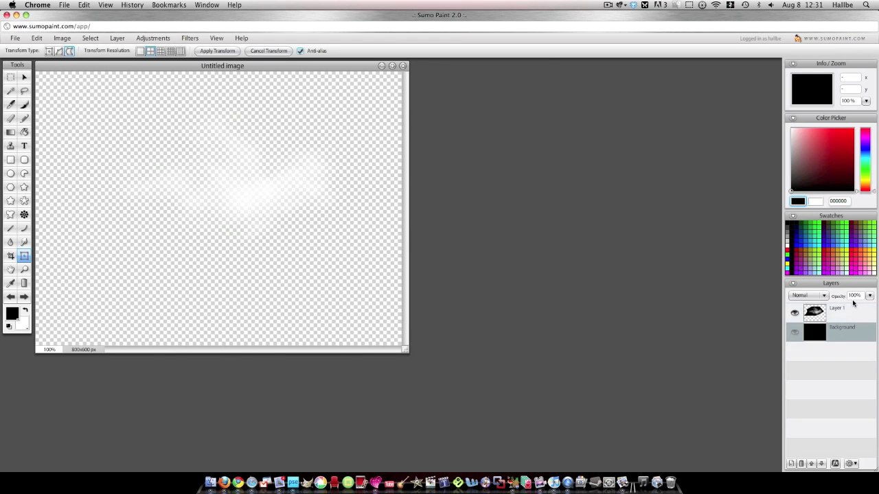
click(840, 327)
click(15, 38)
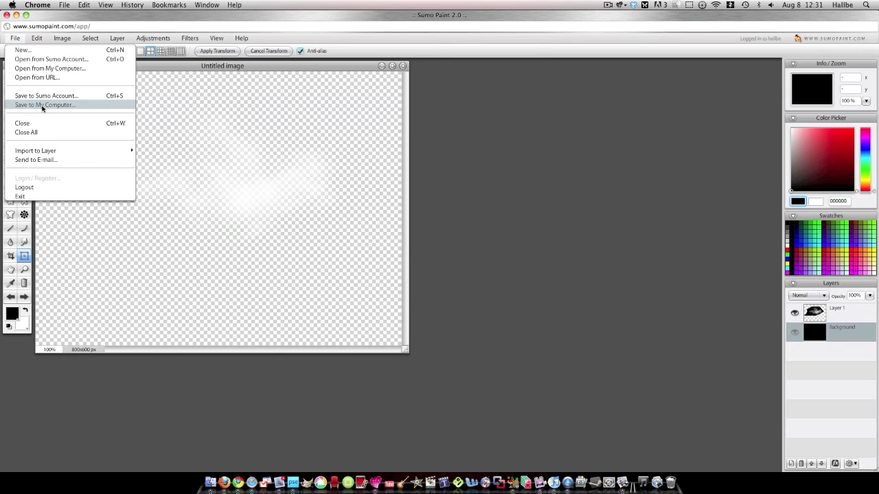
click(42, 105)
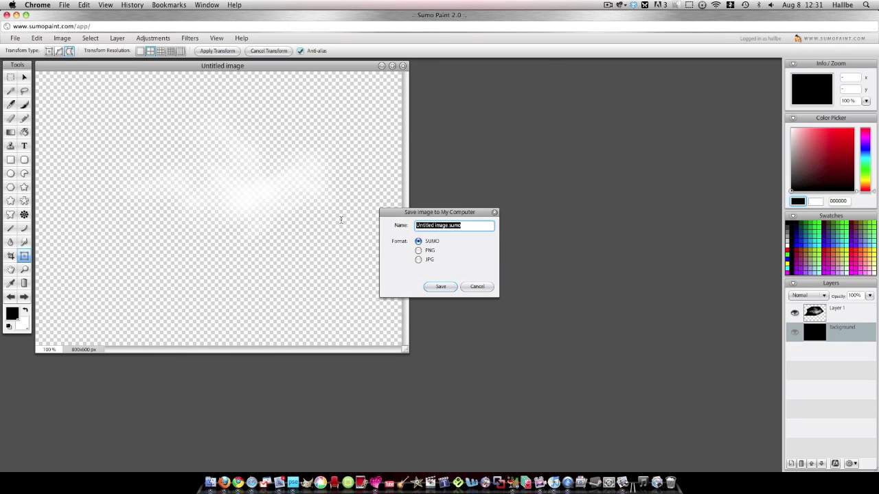
text(Cloud)
click(420, 251)
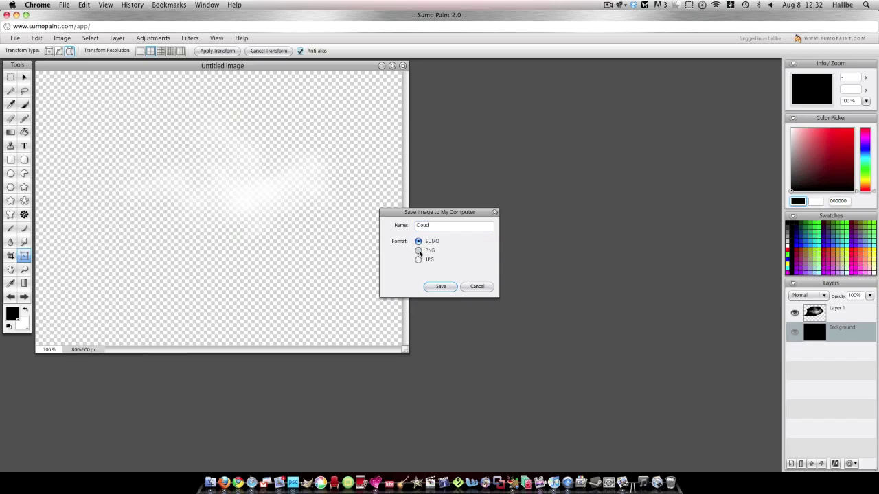
click(446, 287)
click(502, 176)
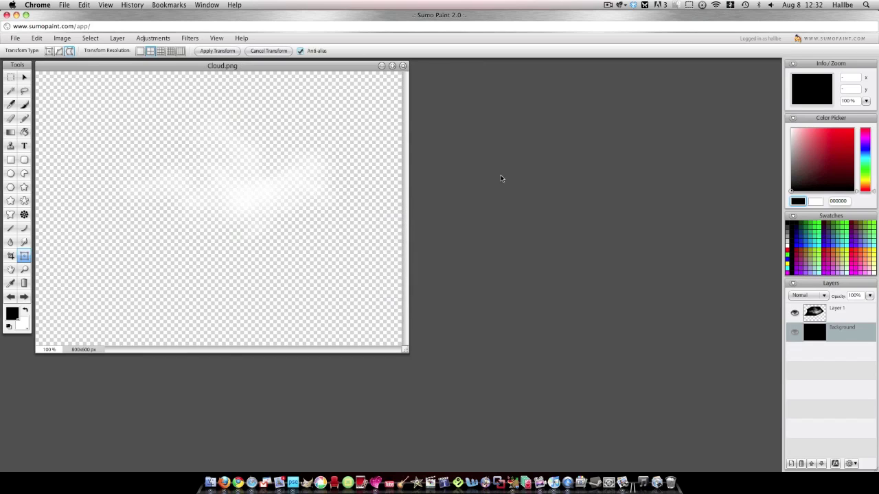
Open Cloud.png from the desktop in Preview to check it, then return to Chrome
click(16, 15)
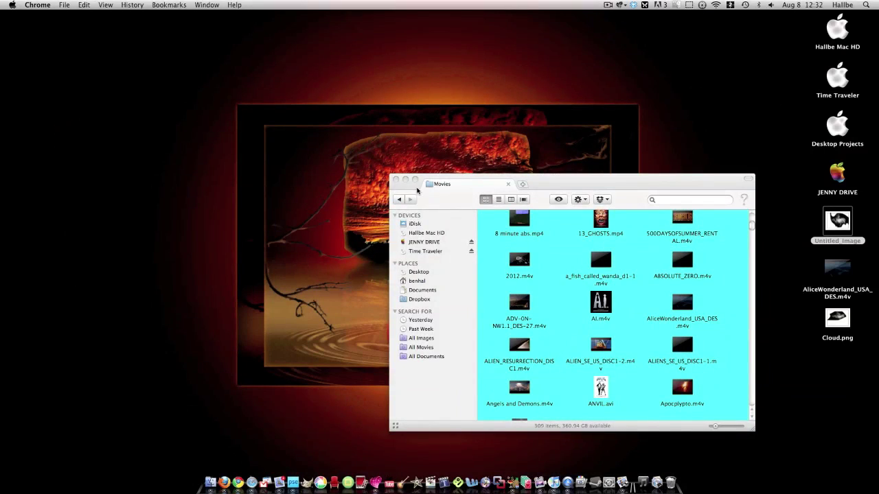
click(396, 179)
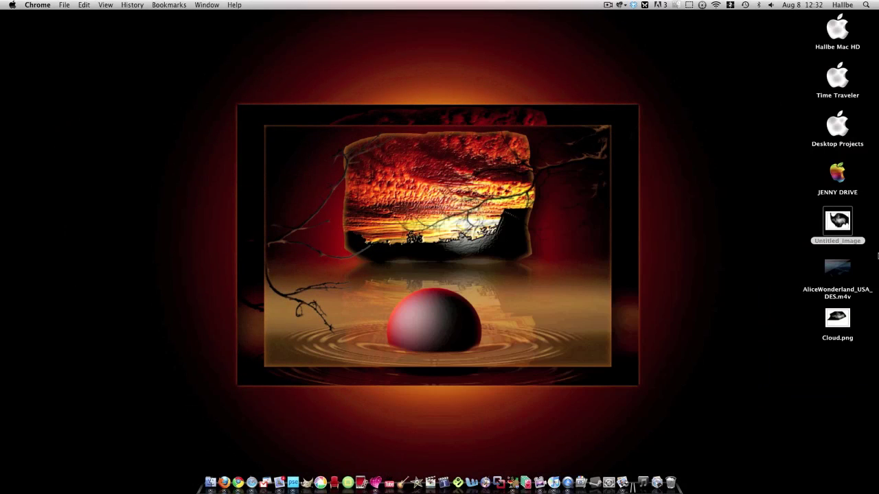
double_click(839, 326)
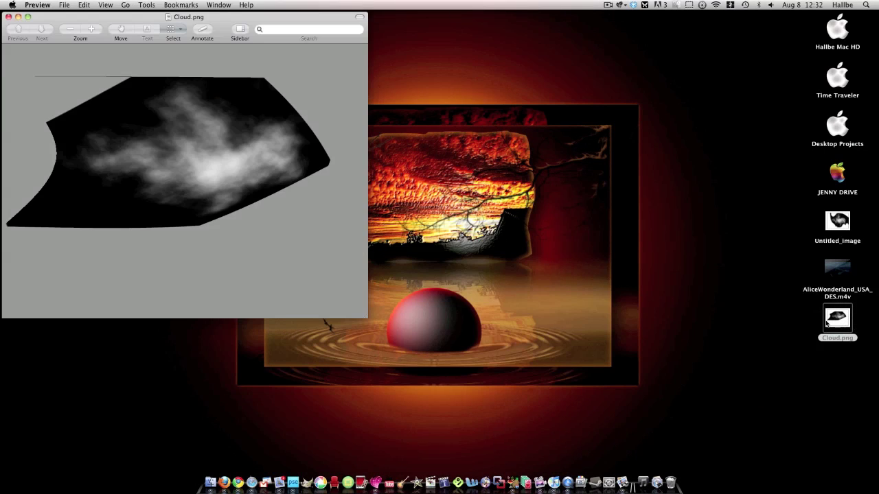
click(8, 17)
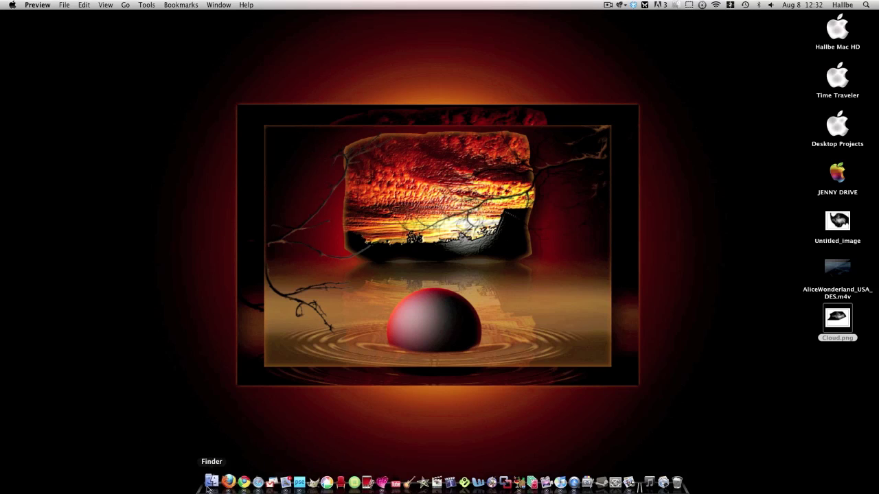
click(241, 476)
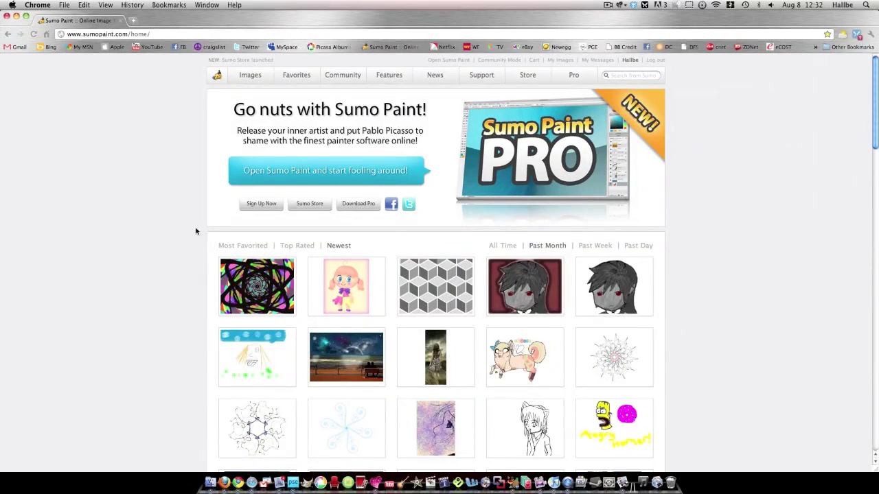
Return to the Sumo Paint editor and close the Cloud.png document
right_click(238, 475)
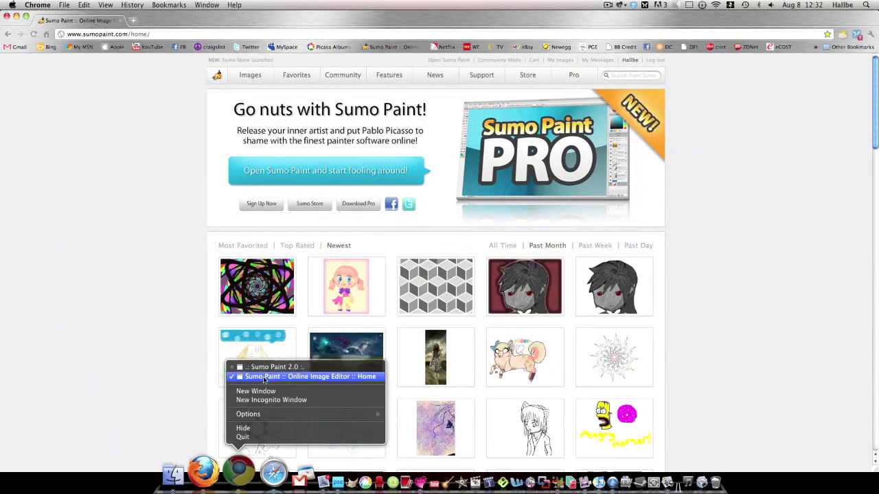
click(267, 368)
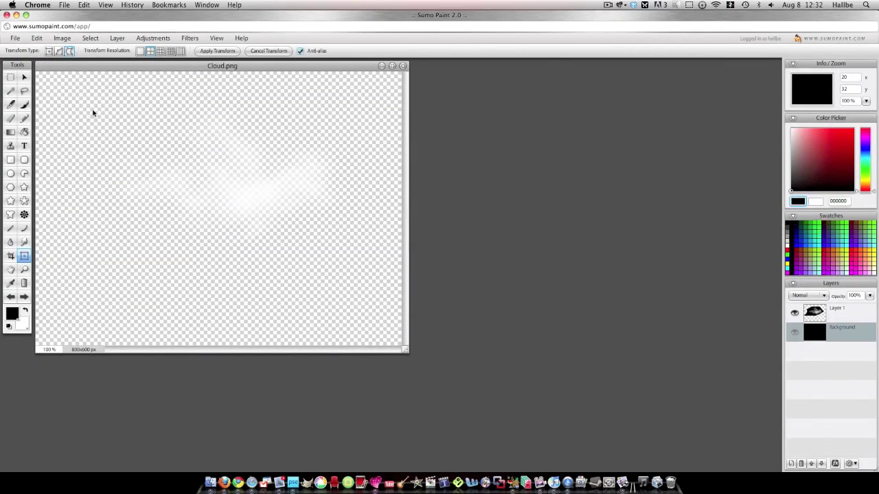
click(403, 66)
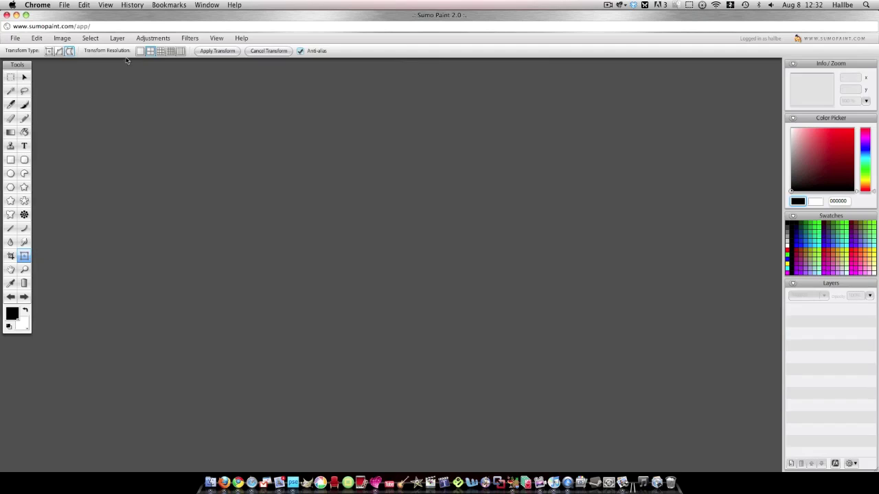
Create a new blank 800x600 px image
click(14, 38)
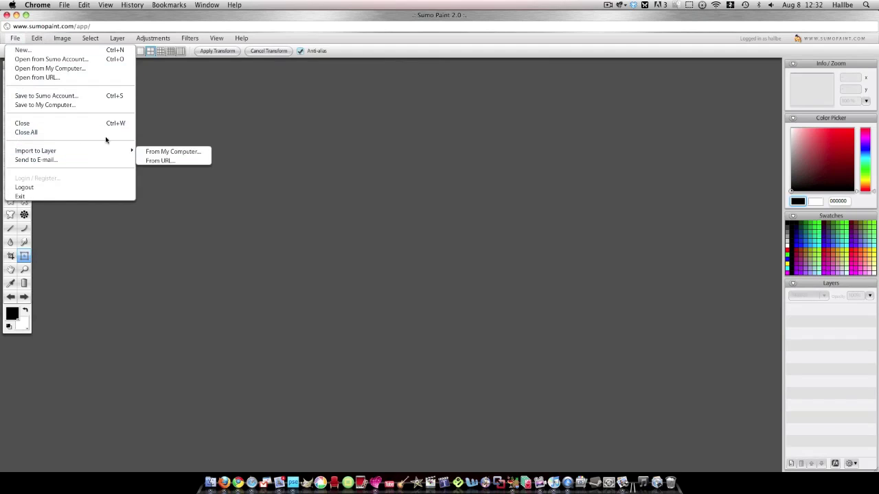
click(120, 51)
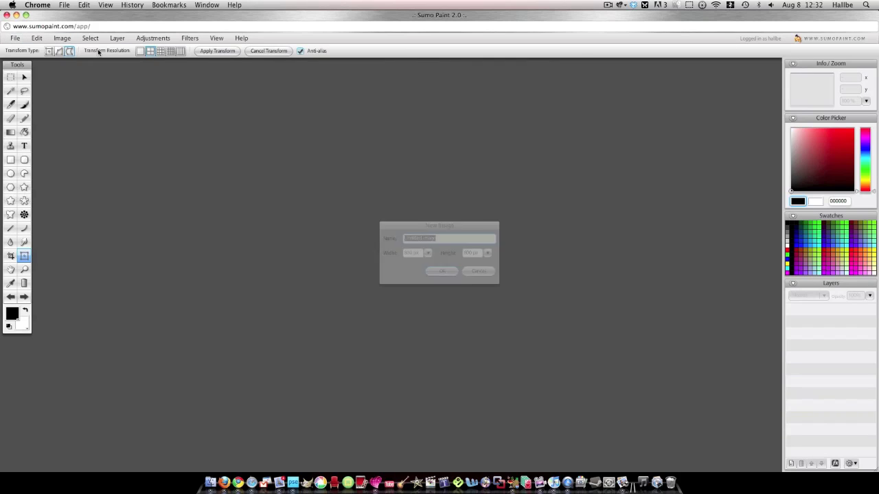
click(443, 271)
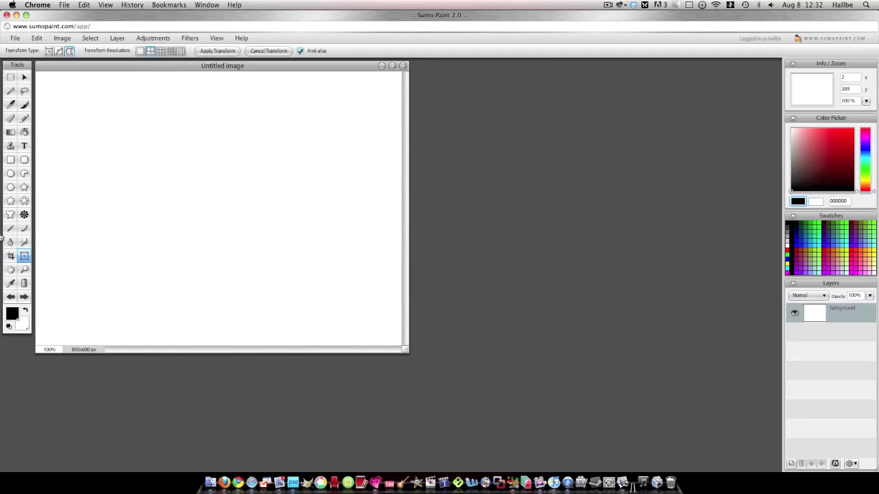
Fill the canvas with the green gradient preset, dragged diagonally from top left to bottom right
click(11, 132)
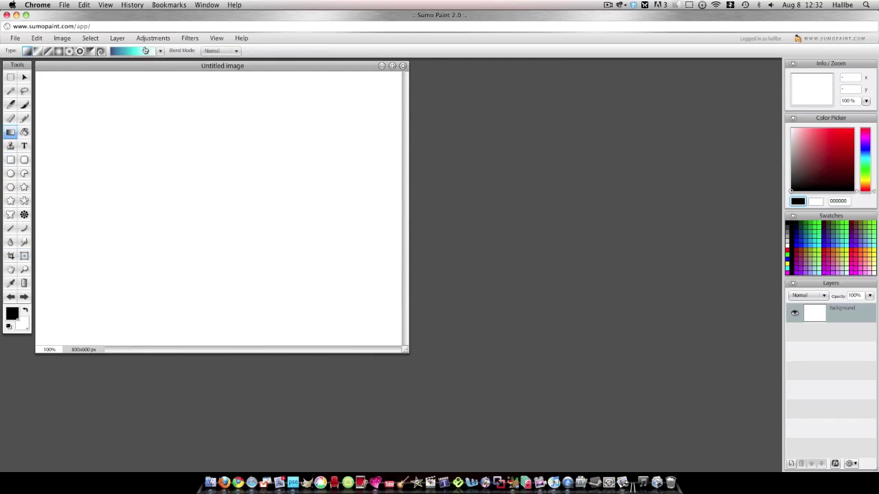
click(161, 52)
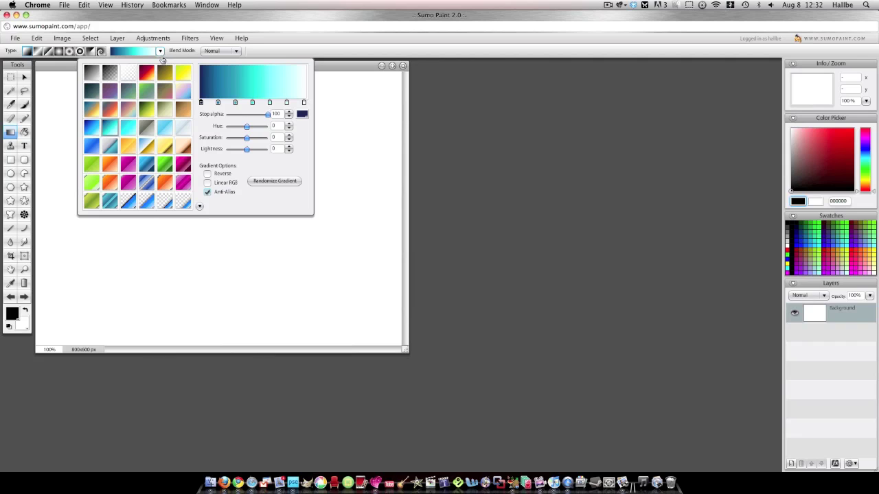
click(146, 91)
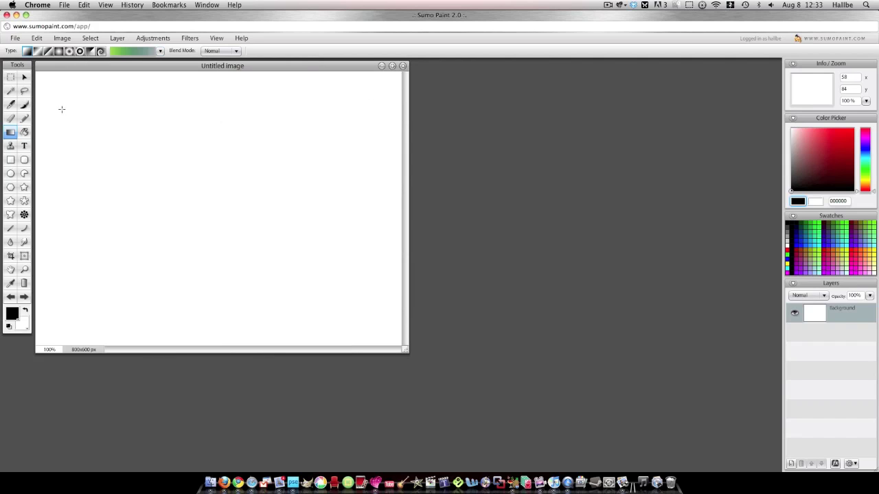
drag(51, 78, 510, 439)
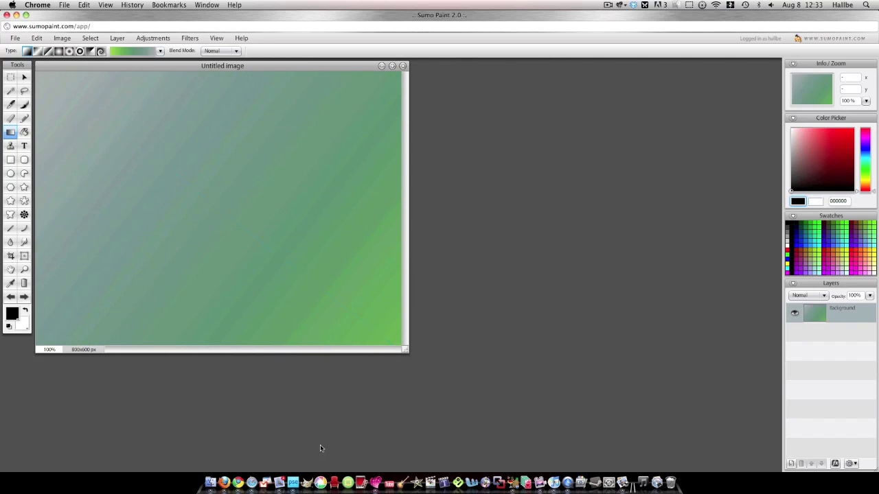
Import Cloud.png from the computer as a new layer above the gradient
click(15, 38)
mouse_move(50, 152)
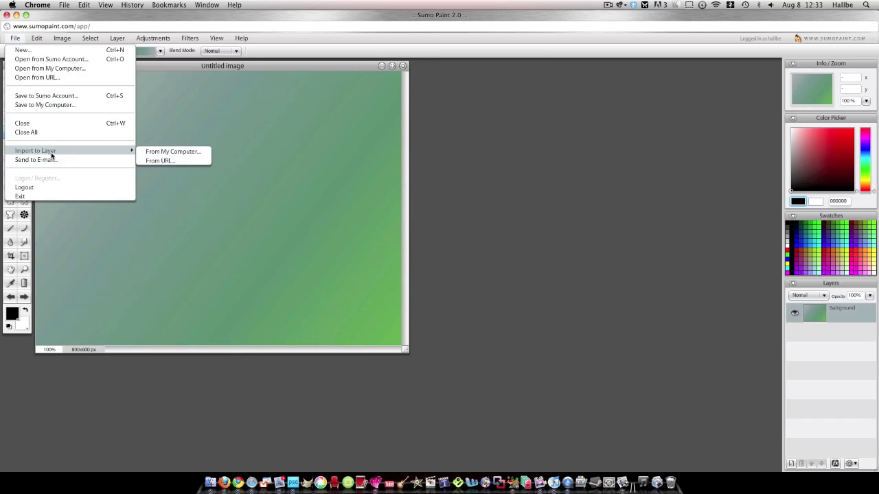
click(145, 149)
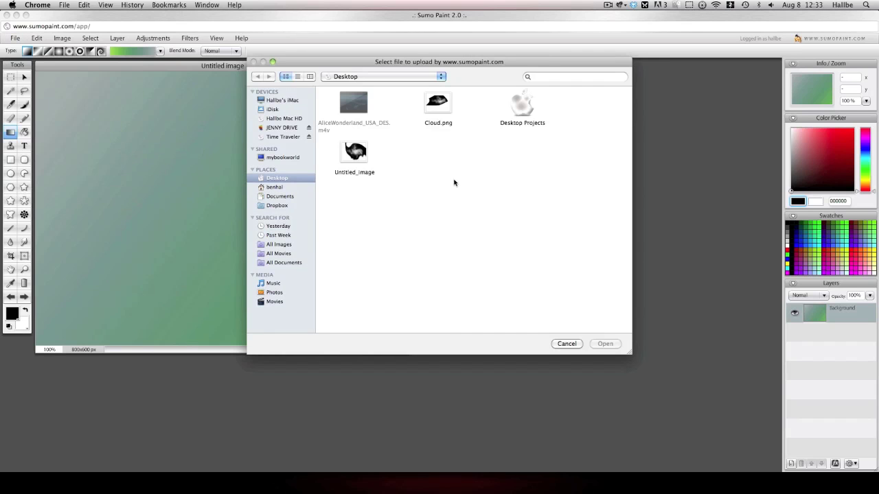
click(437, 103)
click(605, 344)
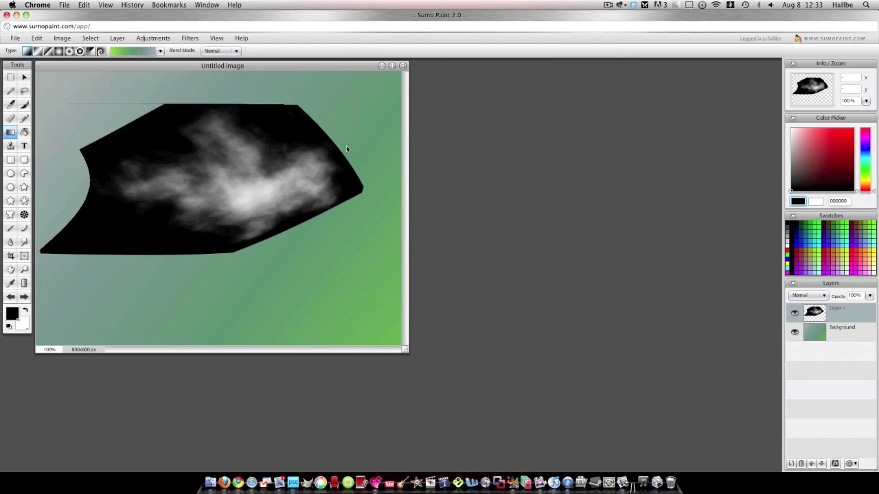
click(10, 118)
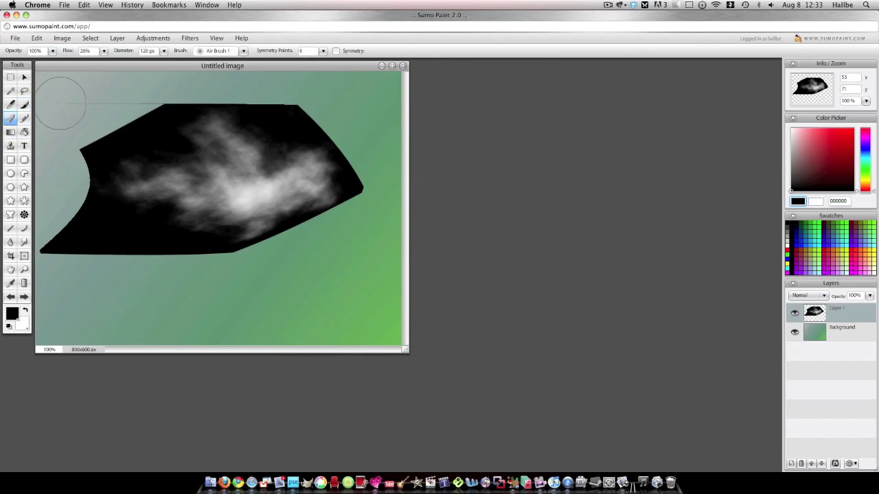
Airbrush over the cloud image's black top corners and set Layer 1 to Screen blending
mouse_move(145, 93)
mouse_down()
mouse_move(157, 98)
mouse_move(69, 94)
mouse_move(167, 108)
mouse_move(77, 130)
mouse_move(58, 206)
mouse_move(89, 261)
mouse_move(103, 250)
mouse_move(98, 219)
mouse_move(153, 287)
mouse_up()
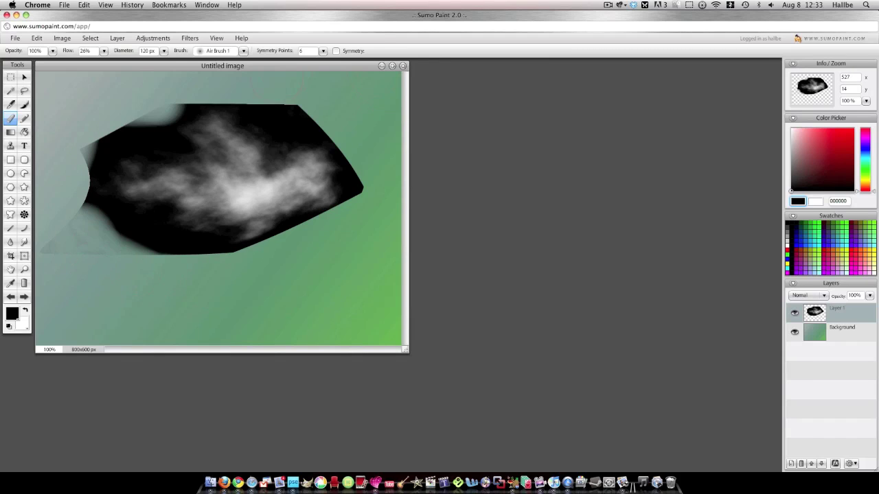
drag(292, 108, 295, 110)
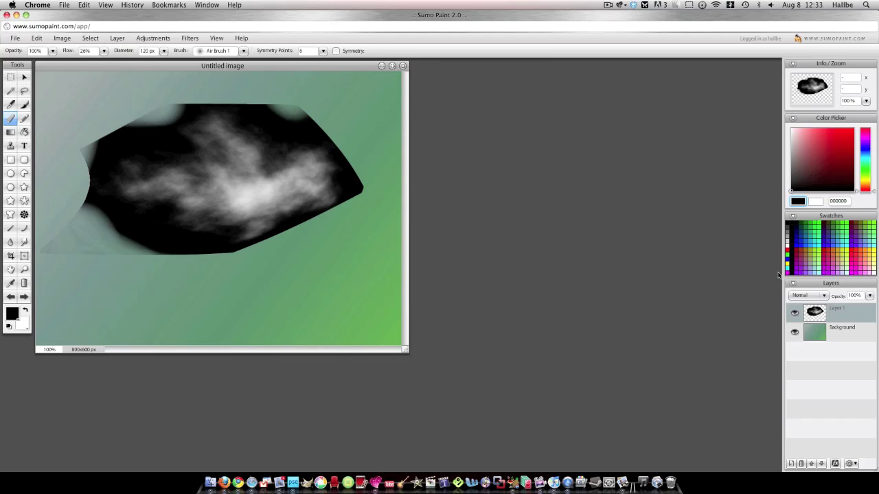
click(823, 295)
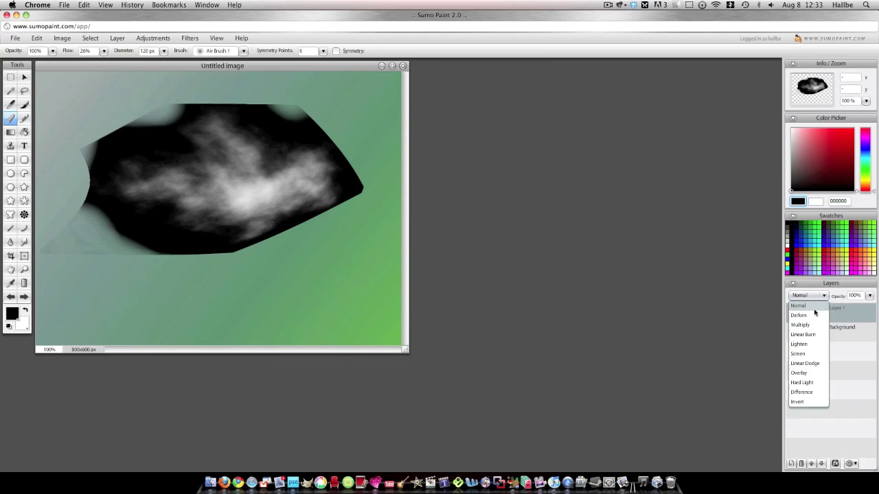
click(797, 353)
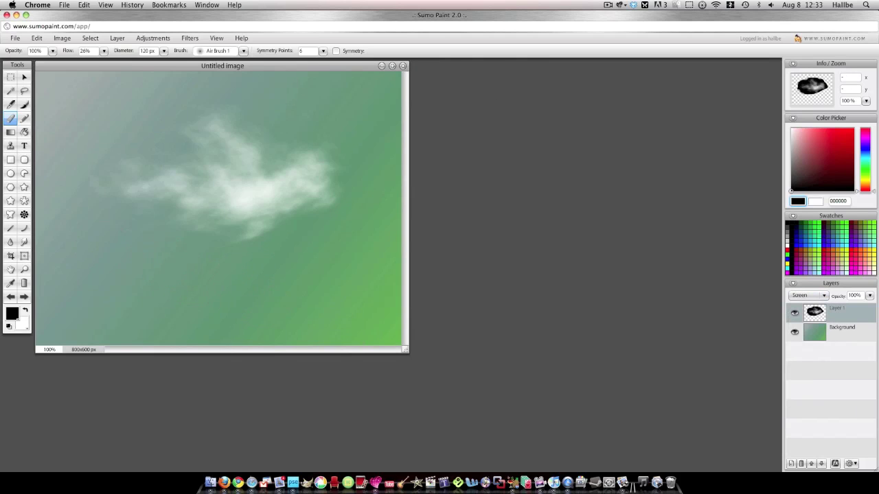
Move the cloud up and to the left, then duplicate its layer
click(24, 77)
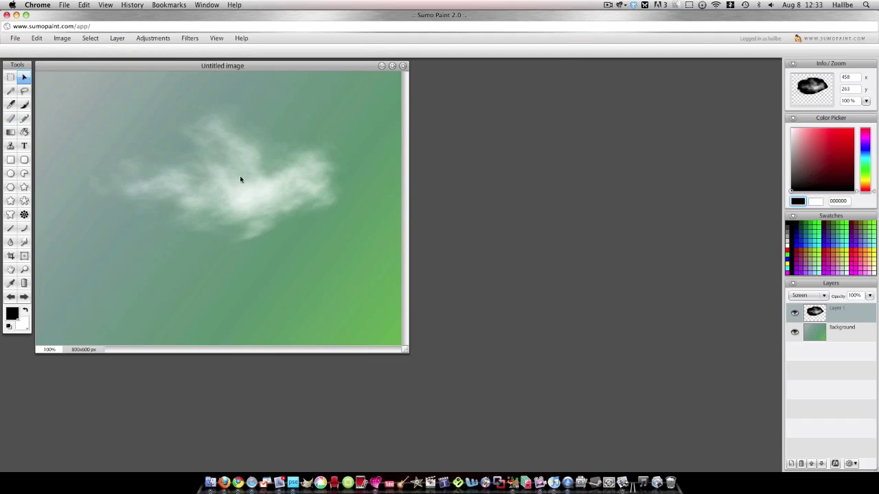
drag(239, 176, 233, 200)
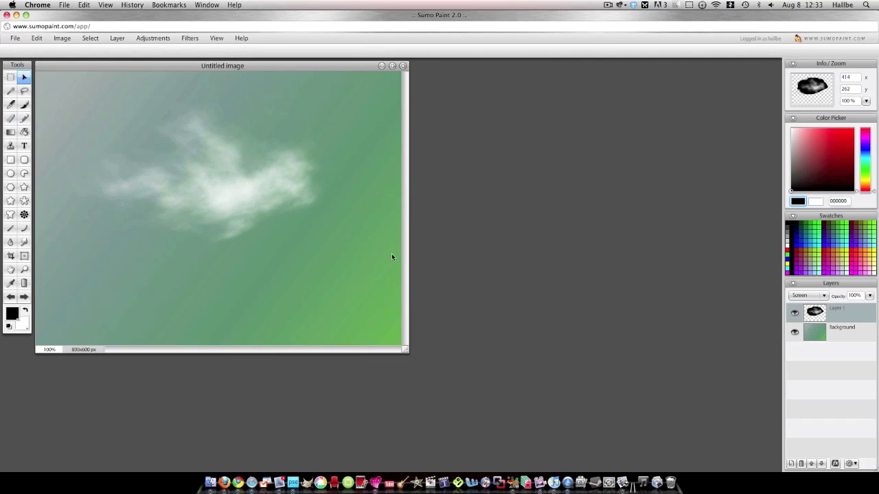
right_click(810, 314)
click(796, 310)
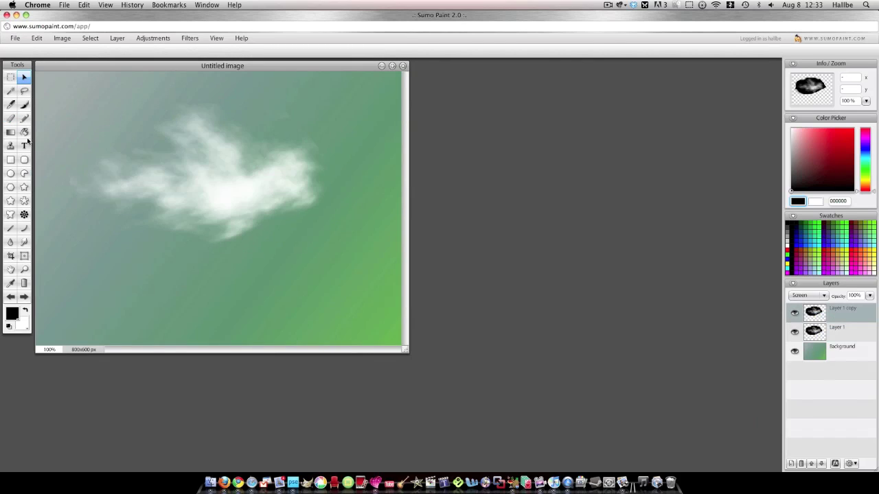
Free-transform the cloud copy: shrink it, flip it, and place it at the upper right
right_click(242, 194)
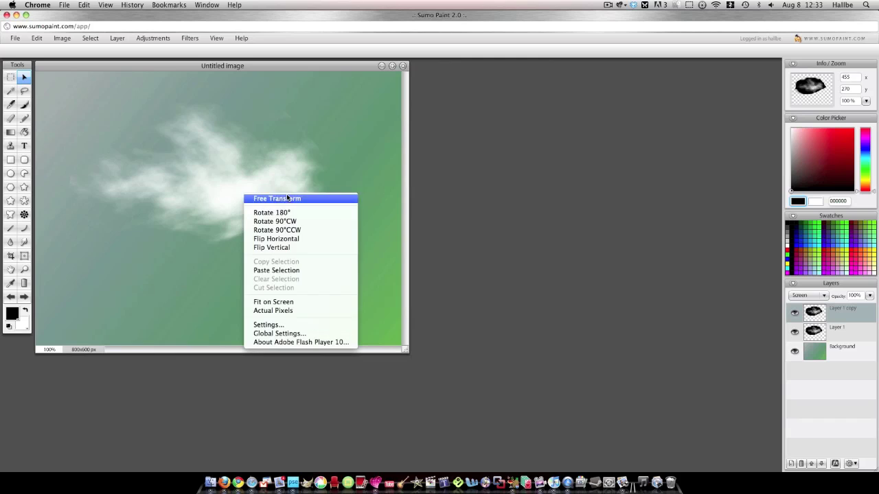
click(275, 198)
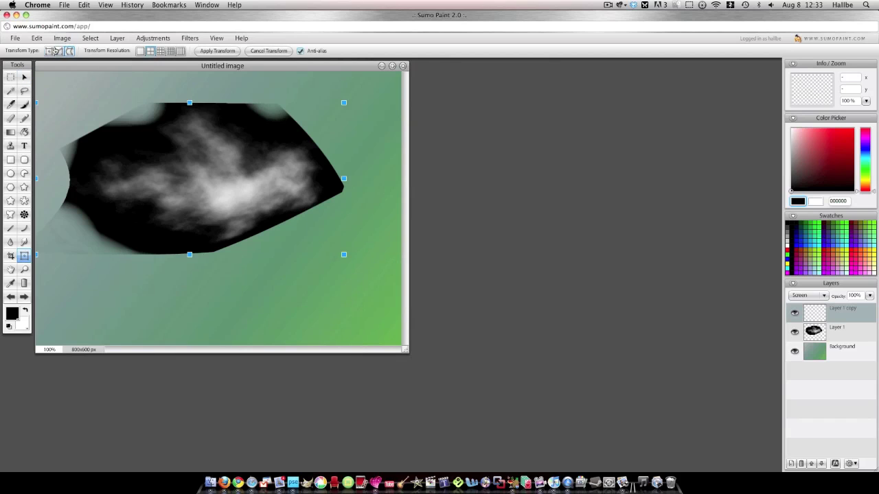
drag(344, 104, 295, 122)
drag(85, 178, 368, 153)
click(820, 348)
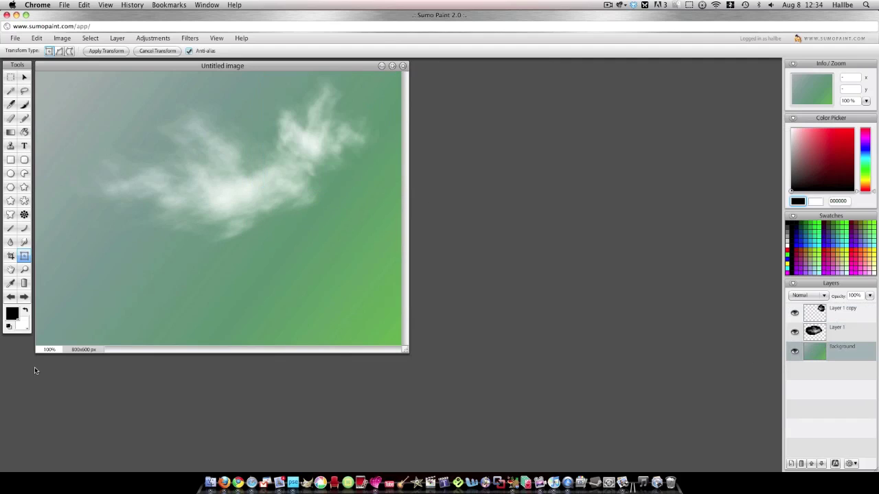
right_click(817, 336)
Duplicate the cloud layer again and flip, squash, enlarge, rotate and move the copy to the upper left
click(816, 335)
click(24, 76)
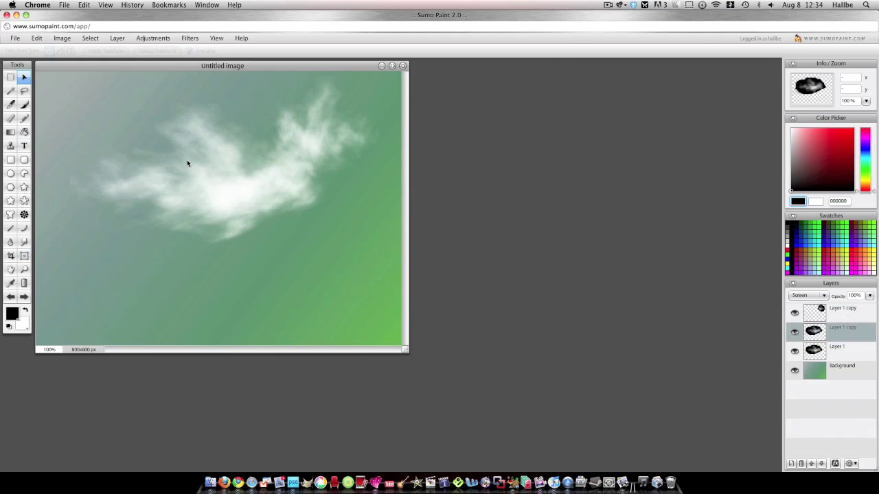
right_click(233, 186)
click(288, 191)
drag(343, 178, 134, 164)
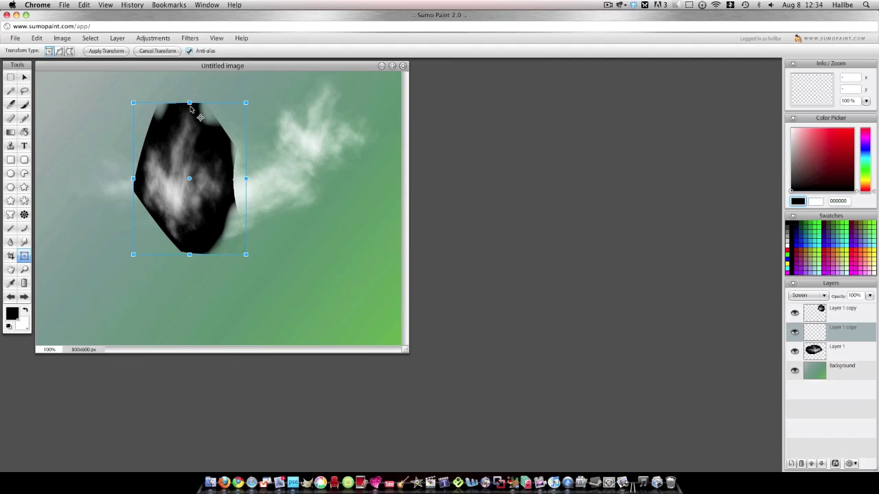
drag(191, 108, 191, 192)
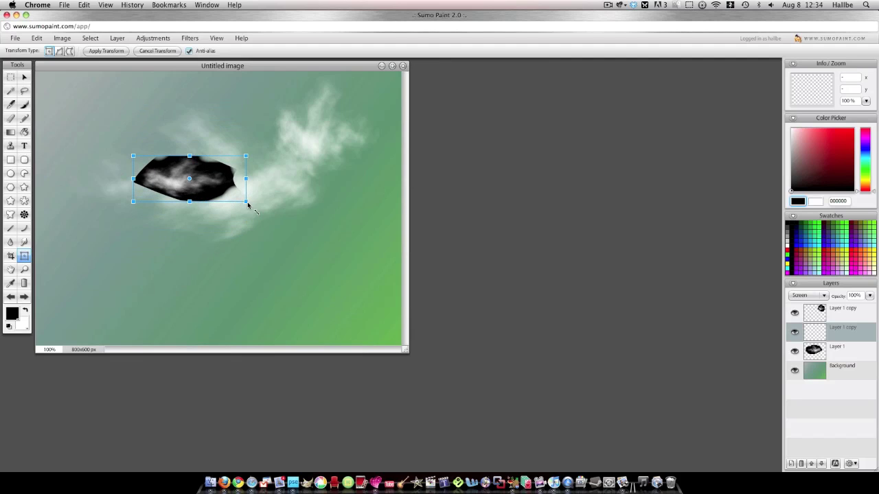
drag(248, 204, 274, 218)
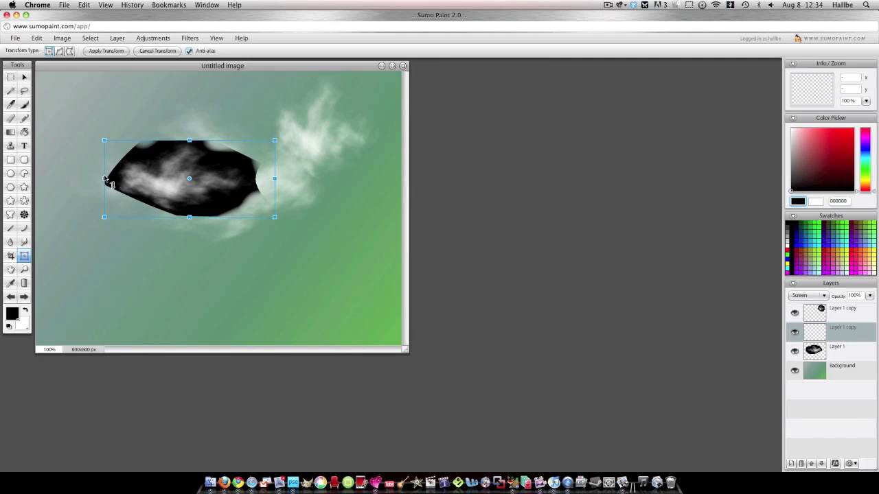
drag(261, 142, 112, 172)
drag(206, 200, 148, 181)
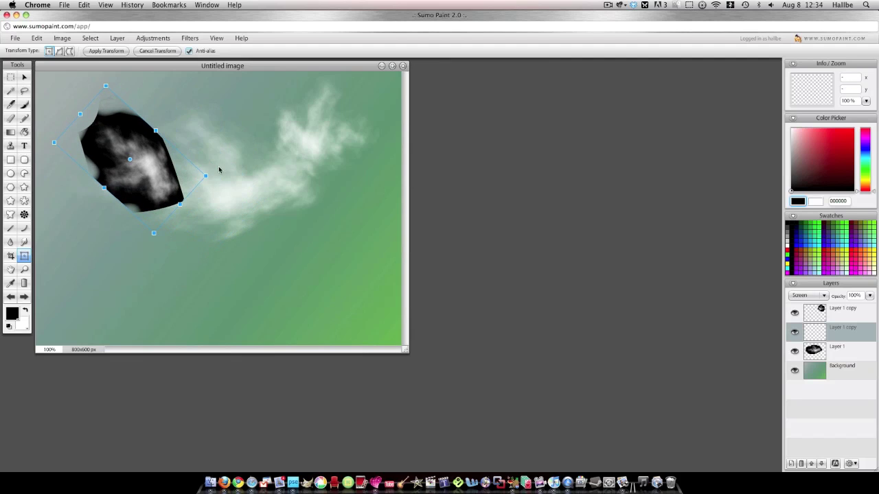
drag(206, 178, 214, 153)
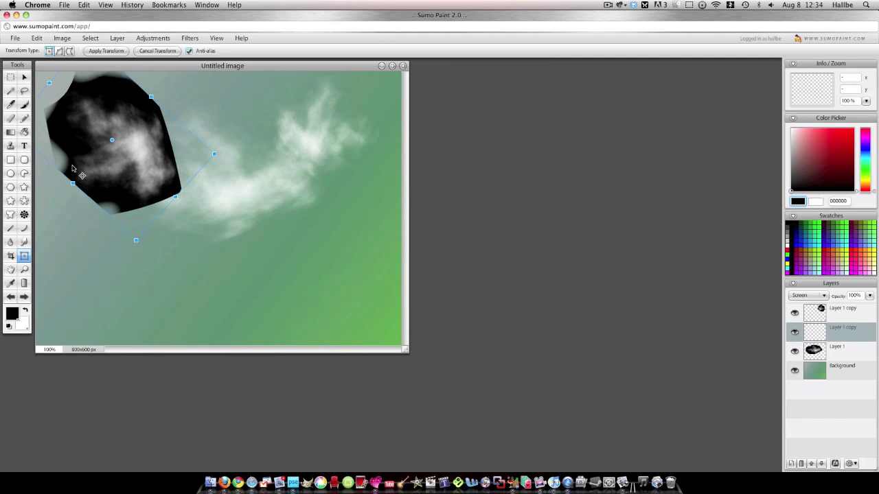
drag(129, 248, 169, 245)
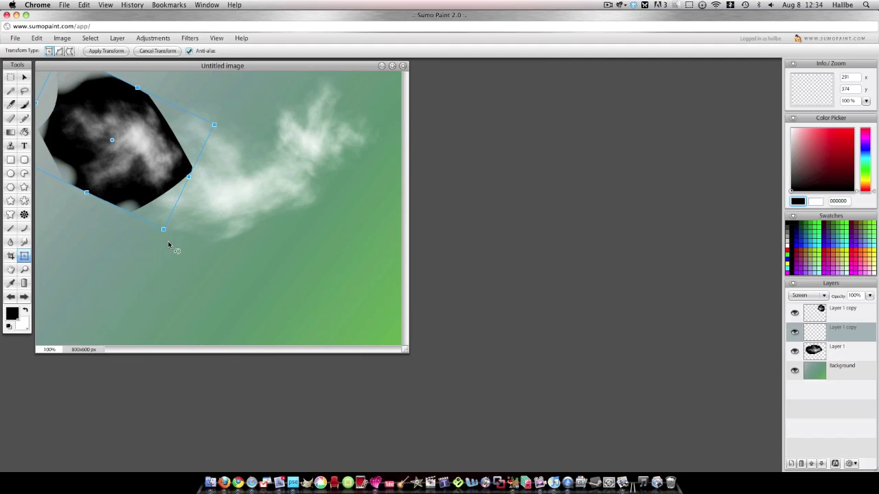
drag(152, 190, 165, 189)
Apply a Twirl distortion with strength 72 to the new cloud copy
click(189, 37)
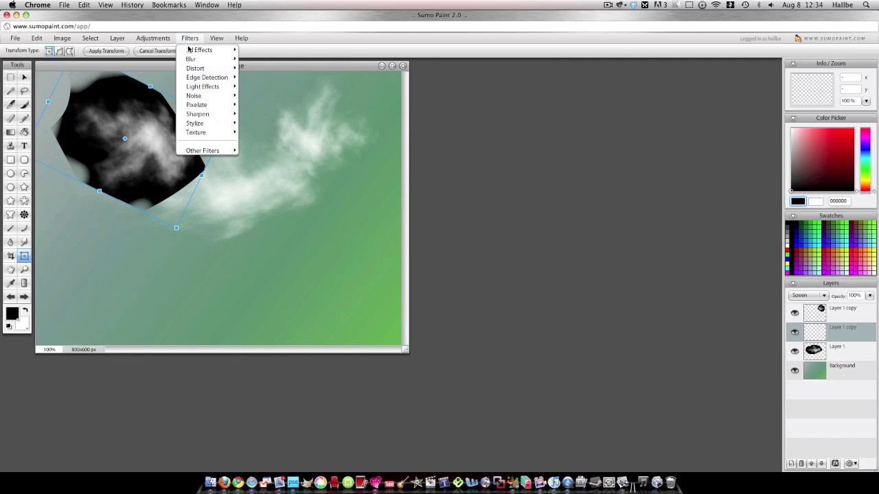
mouse_move(206, 68)
click(282, 118)
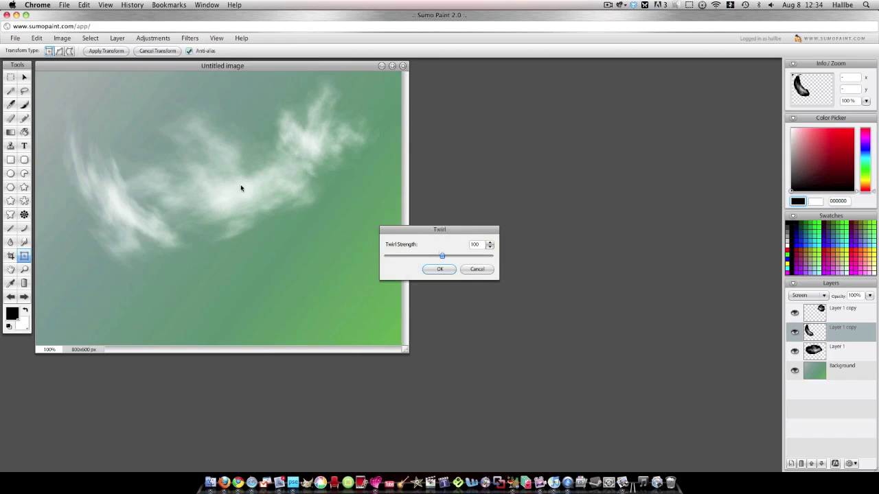
drag(445, 258, 442, 255)
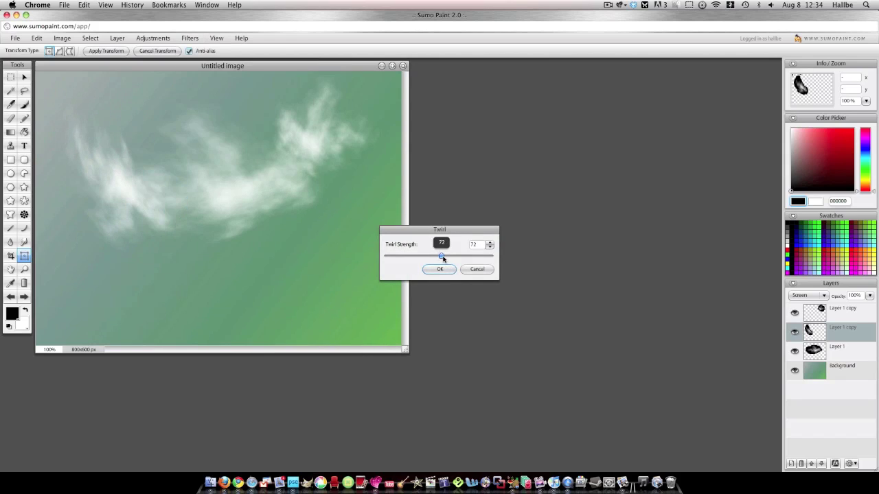
click(436, 269)
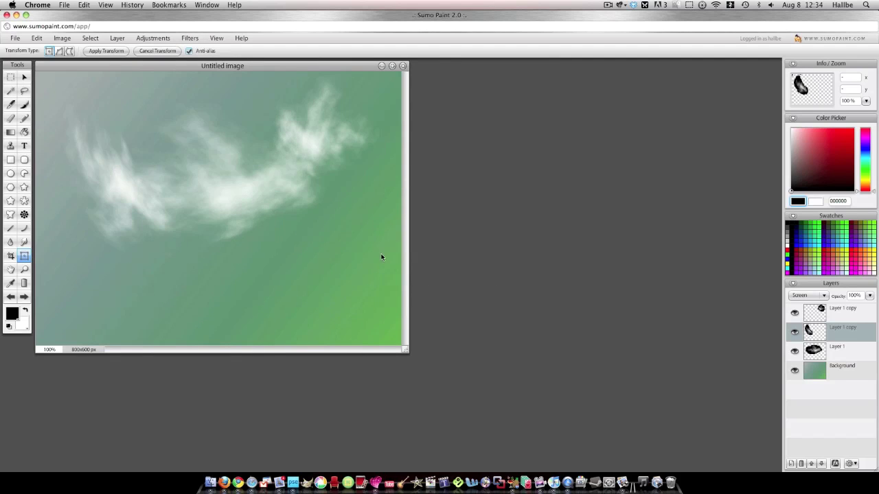
Free-transform the cloud copy, rotating and tilting it into an arc extending leftward
right_click(127, 193)
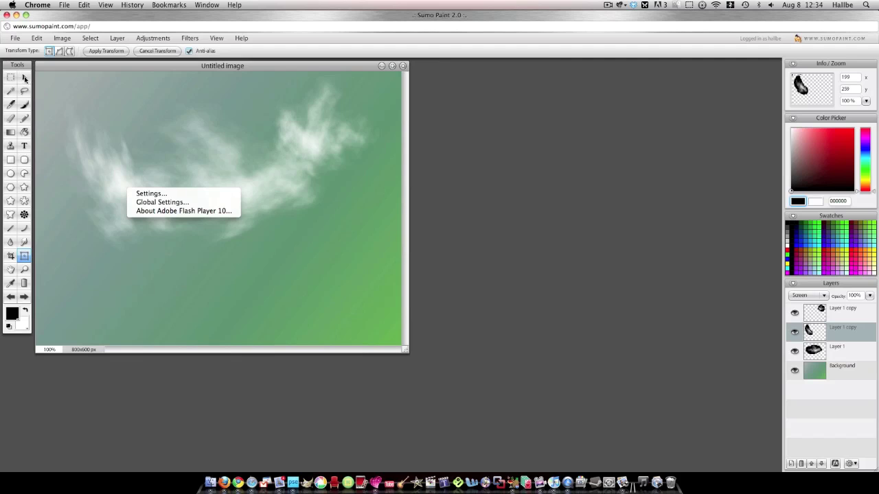
click(24, 79)
right_click(131, 171)
click(151, 172)
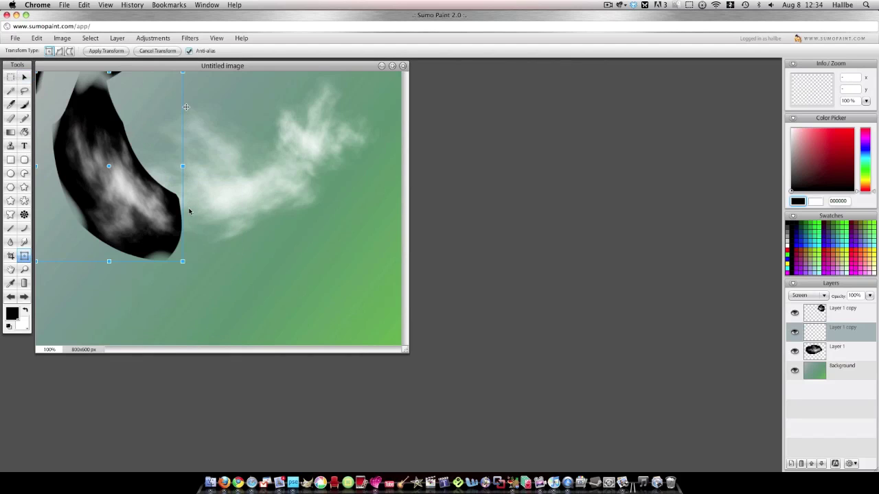
drag(184, 263, 201, 200)
drag(256, 198, 247, 232)
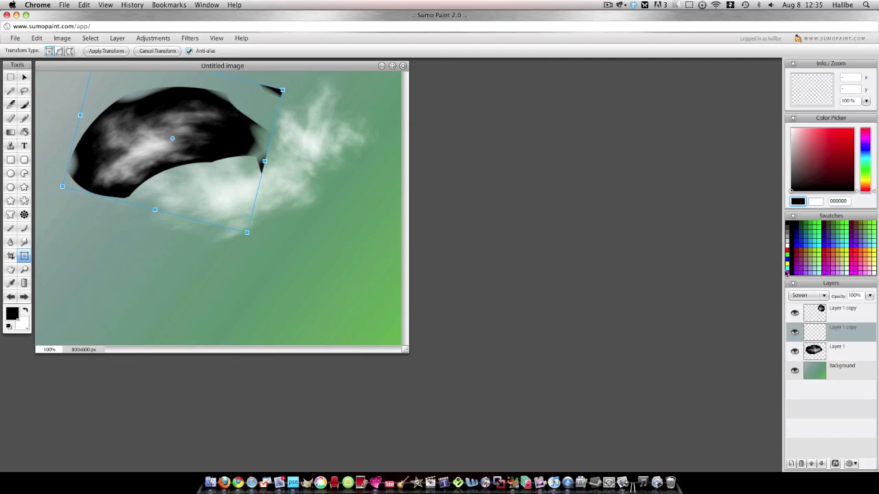
click(815, 350)
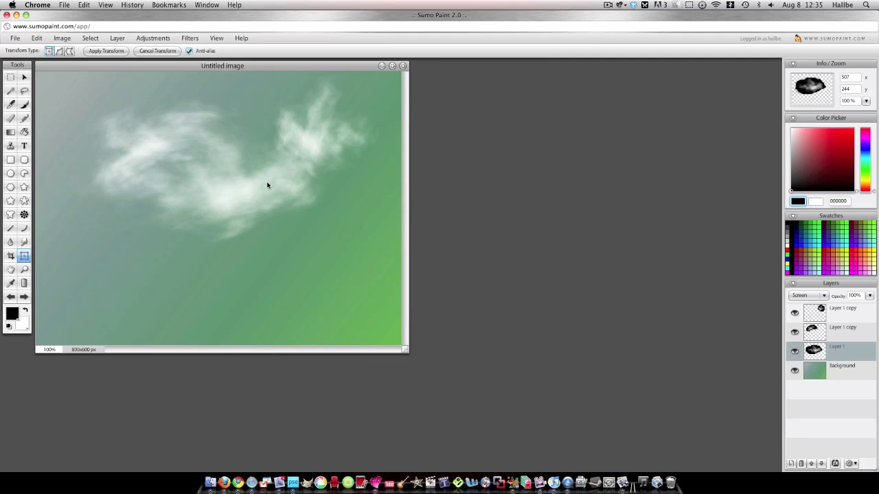
Lower the top cloud copy's brightness to -38 with Hue/Saturation
click(813, 313)
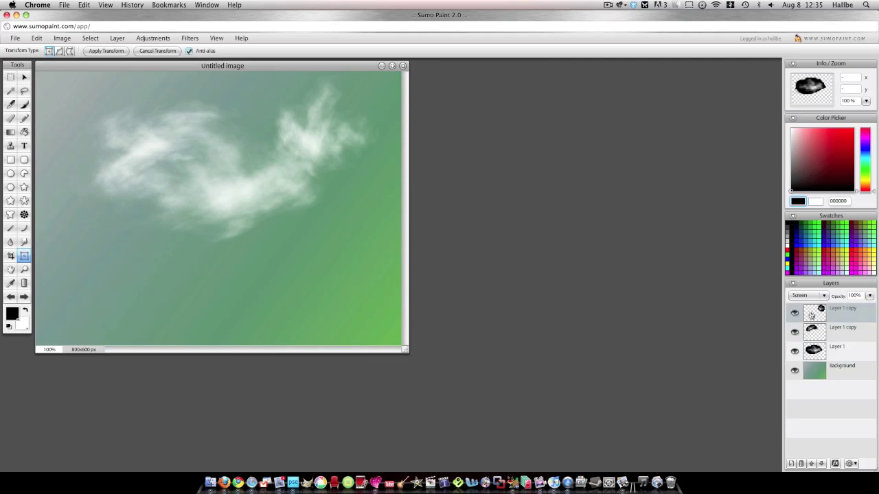
click(152, 38)
click(180, 86)
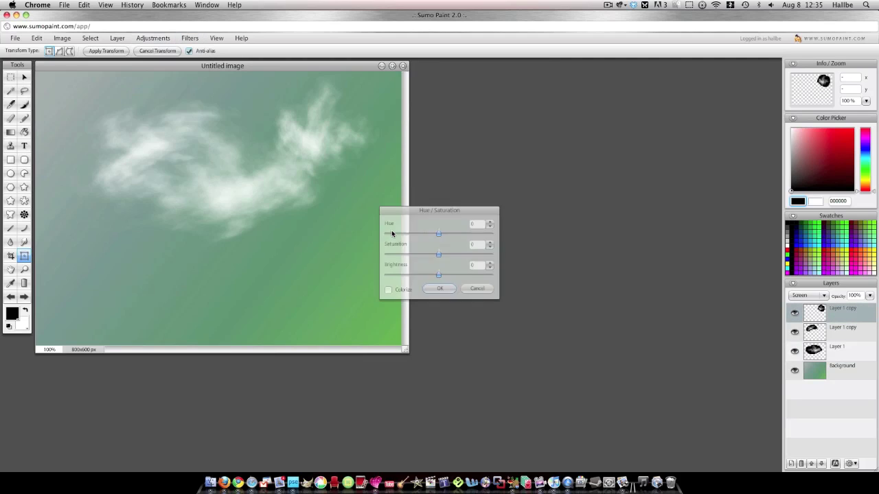
mouse_move(438, 274)
mouse_down()
mouse_move(418, 274)
mouse_move(455, 278)
mouse_move(437, 280)
mouse_up()
click(440, 288)
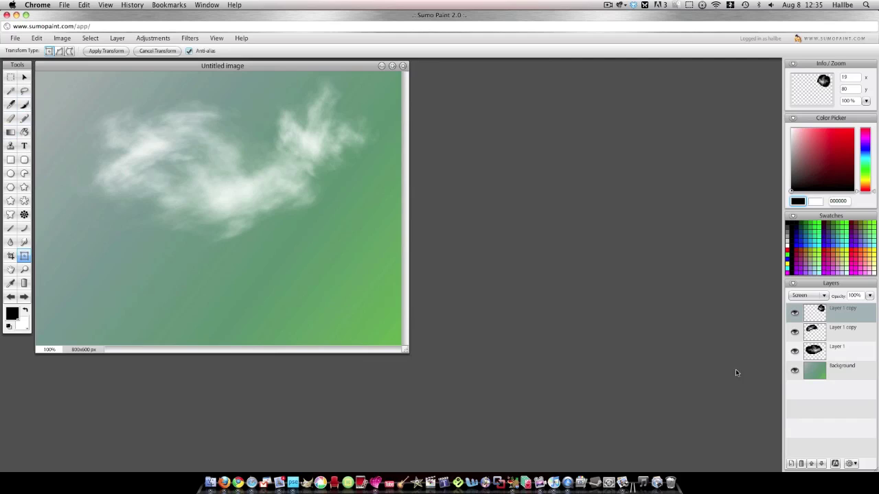
Merge the cloud layers down twice into one layer, then duplicate the merged layer
right_click(817, 309)
click(790, 337)
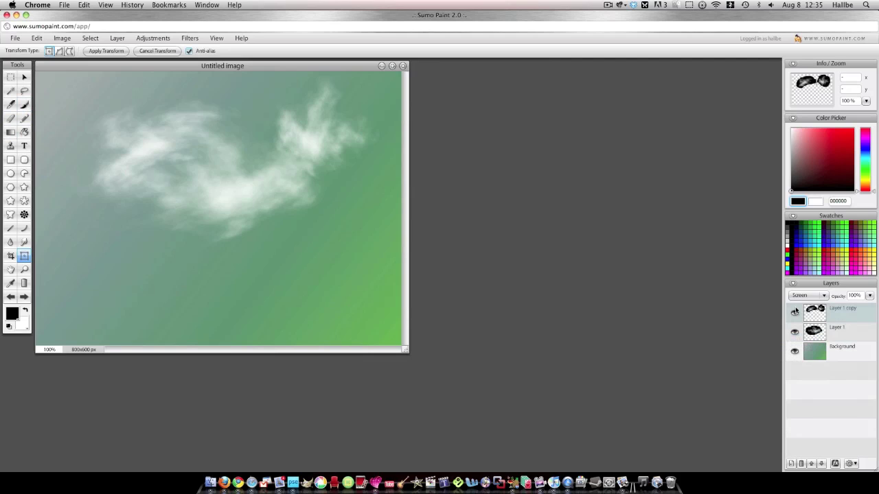
right_click(829, 313)
click(825, 336)
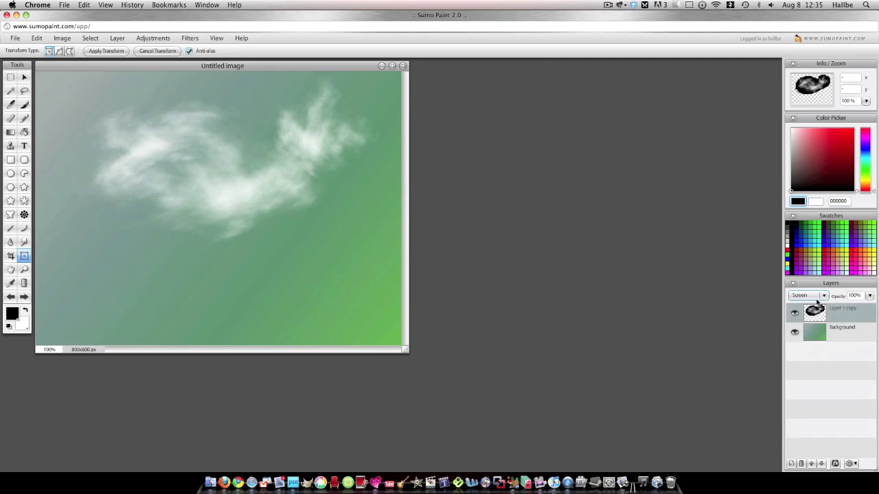
right_click(822, 324)
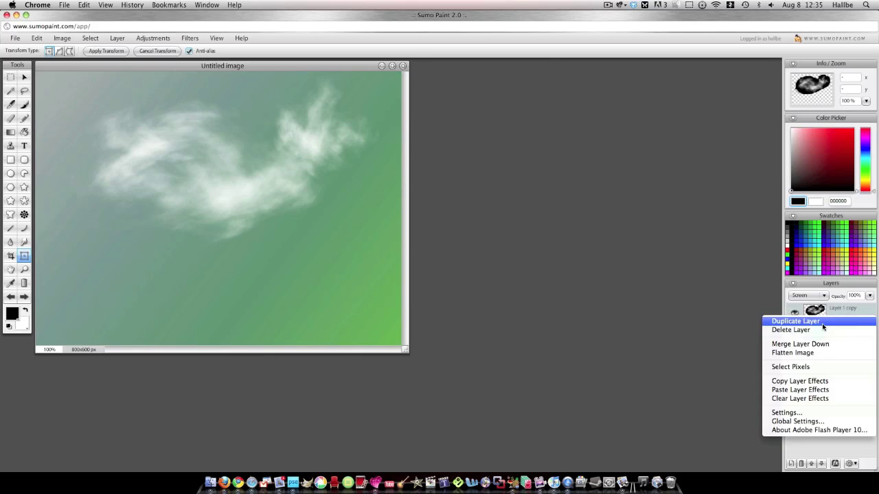
click(812, 320)
Free-transform the duplicate: narrow and squash it, rotate it, and move it to the upper left
right_click(135, 141)
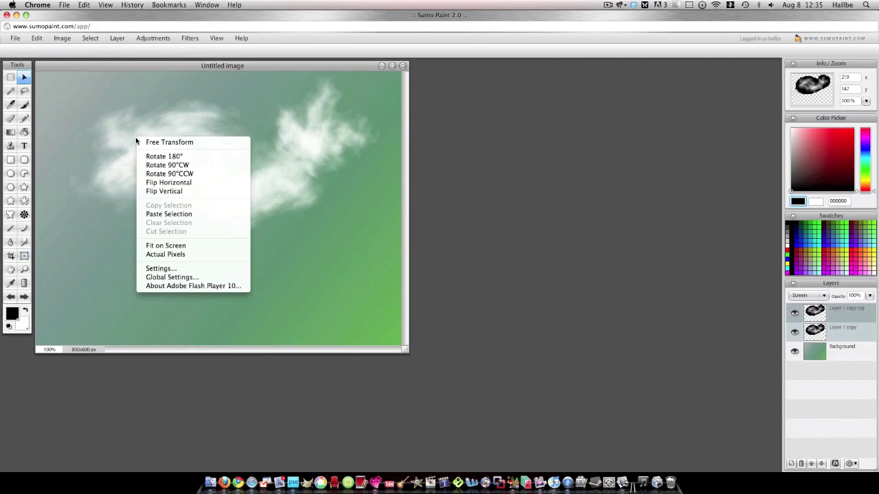
click(139, 143)
drag(38, 168, 133, 171)
drag(298, 165, 320, 168)
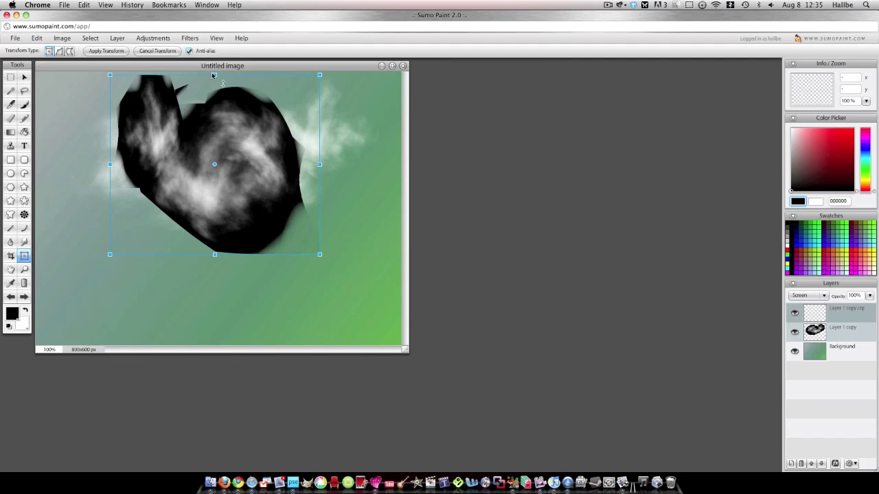
drag(214, 76, 214, 90)
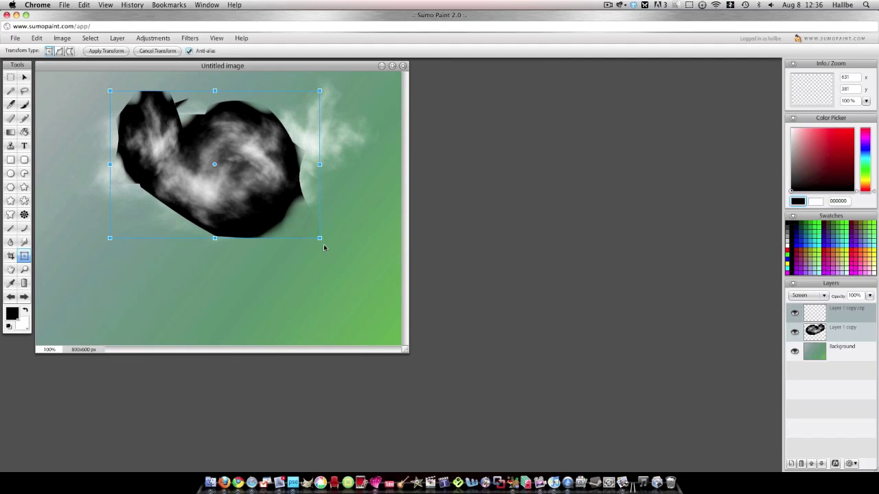
drag(322, 244, 342, 142)
drag(241, 165, 104, 131)
drag(205, 111, 251, 111)
click(823, 333)
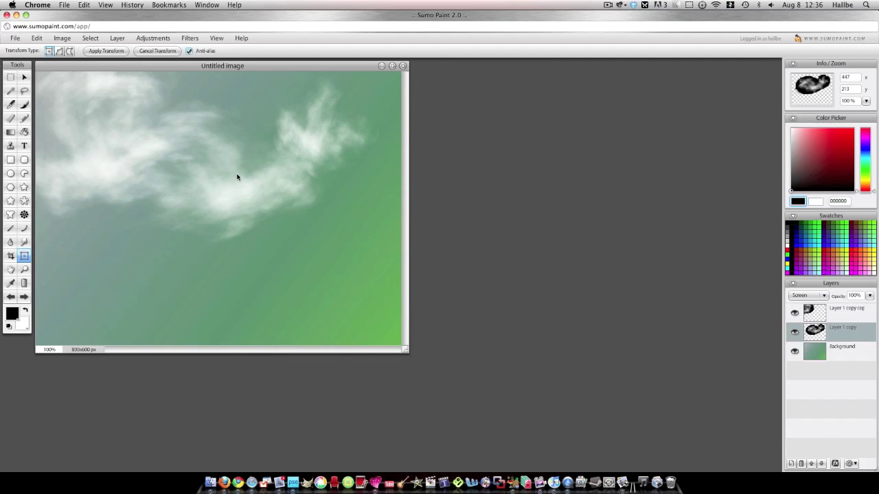
Add a new layer and set up the Brush with white colour and the Air Brush 3 shape
click(791, 464)
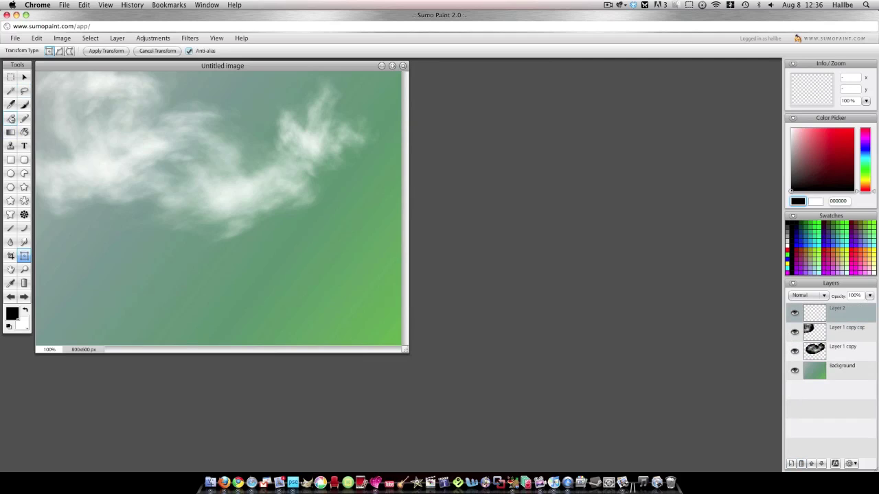
click(24, 104)
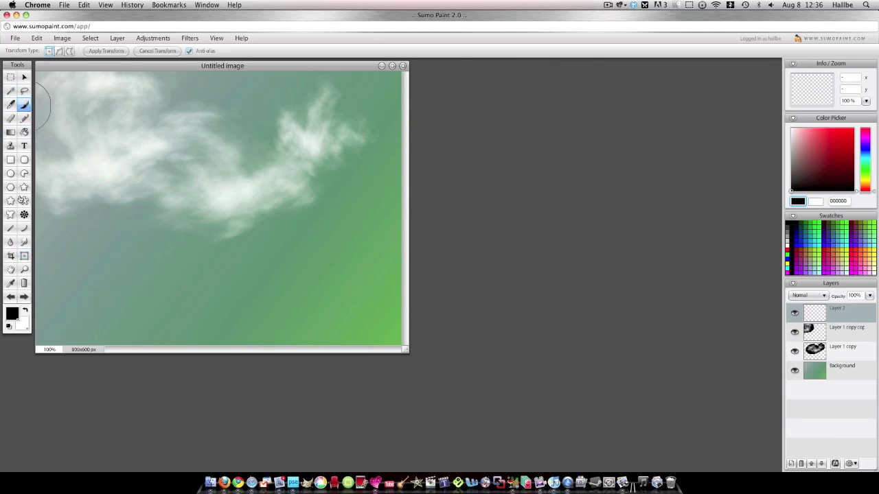
click(24, 311)
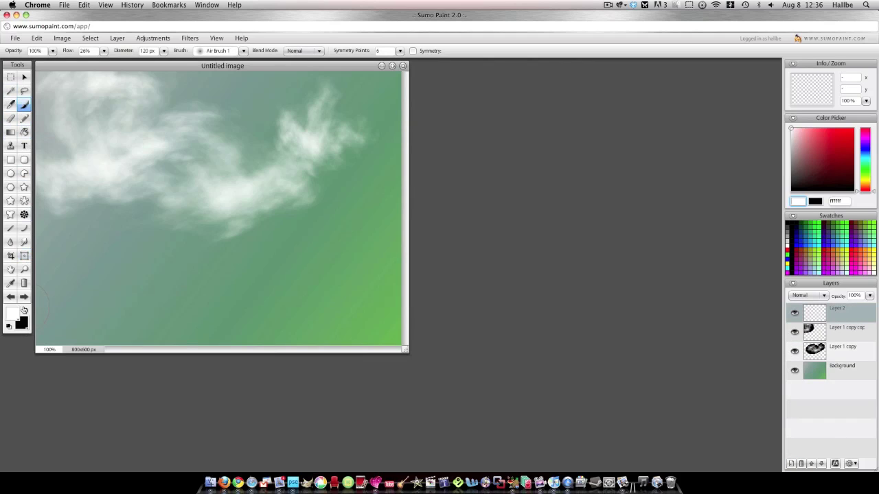
click(243, 50)
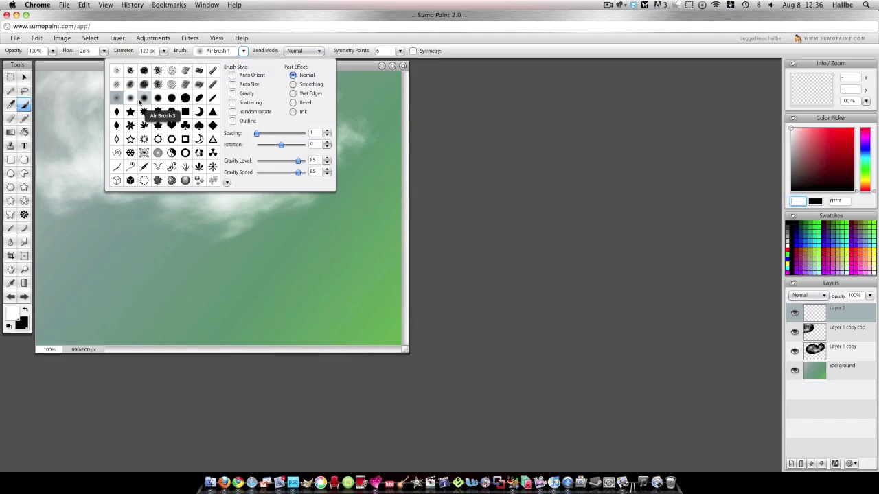
click(141, 100)
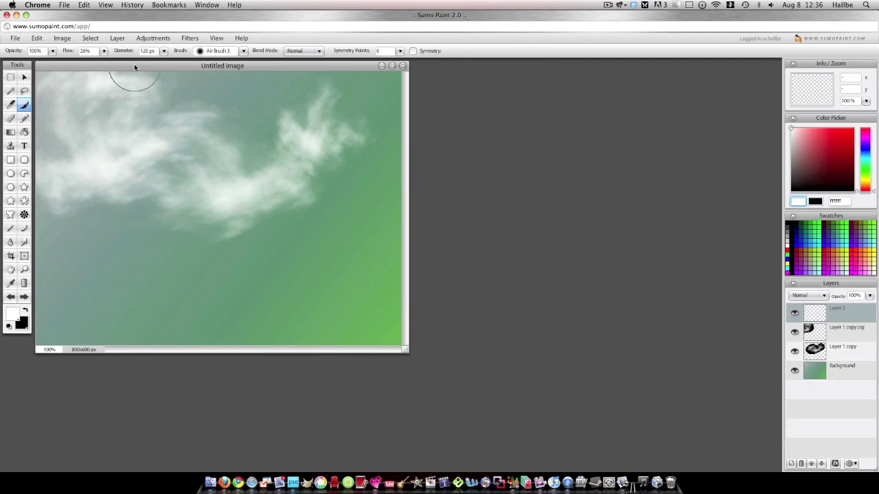
Set brush flow to 100% and diameter to 256 px, then paint a soft white sun at upper right
click(104, 50)
drag(85, 61, 180, 61)
click(163, 51)
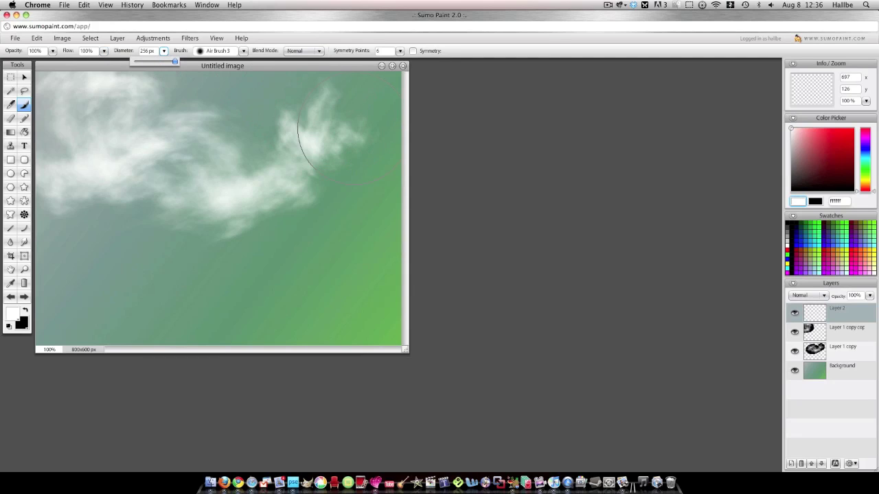
drag(337, 129, 334, 128)
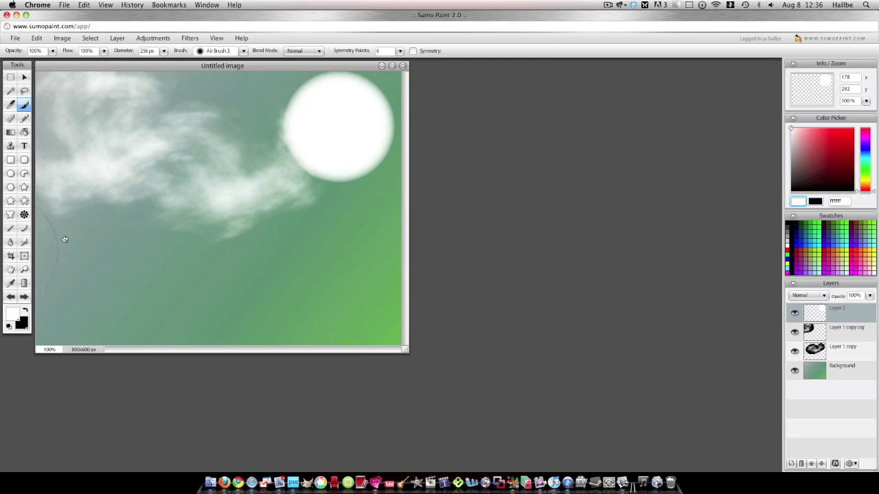
click(90, 38)
Give the sun layer a yellow Outer Glow sized 100 in X and Y, plus an Inner Glow
mouse_move(113, 40)
mouse_move(149, 86)
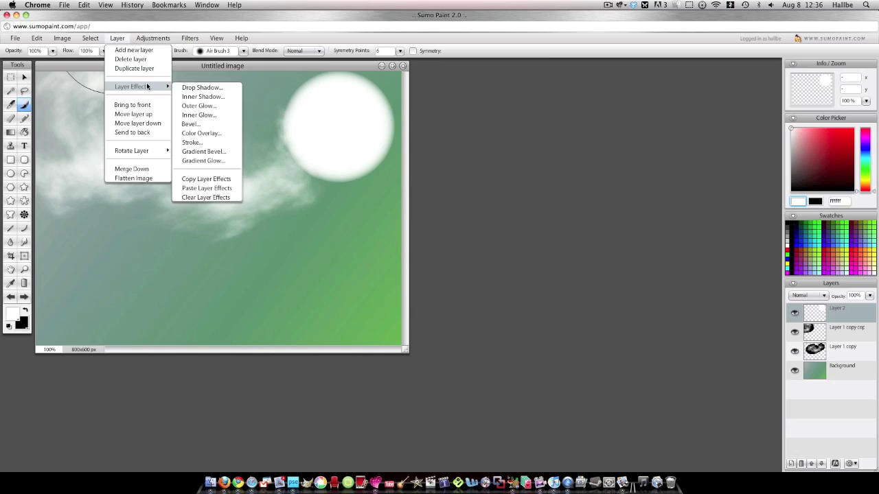
click(205, 105)
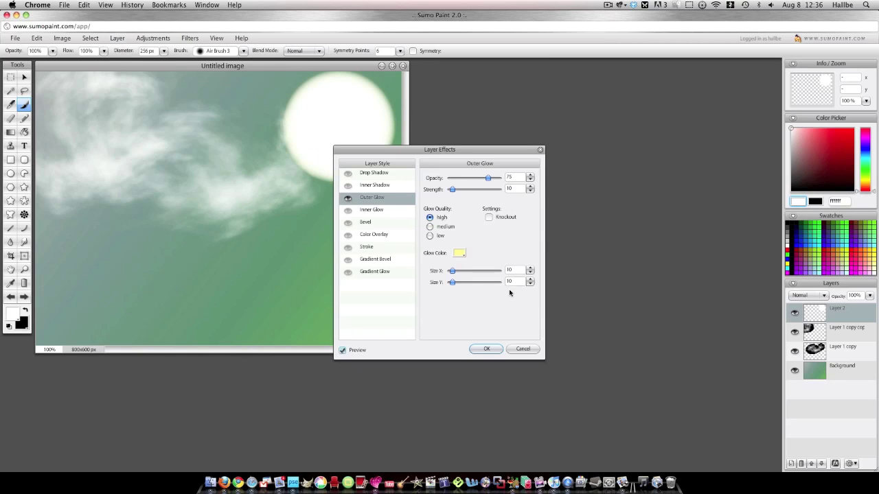
drag(452, 272, 502, 272)
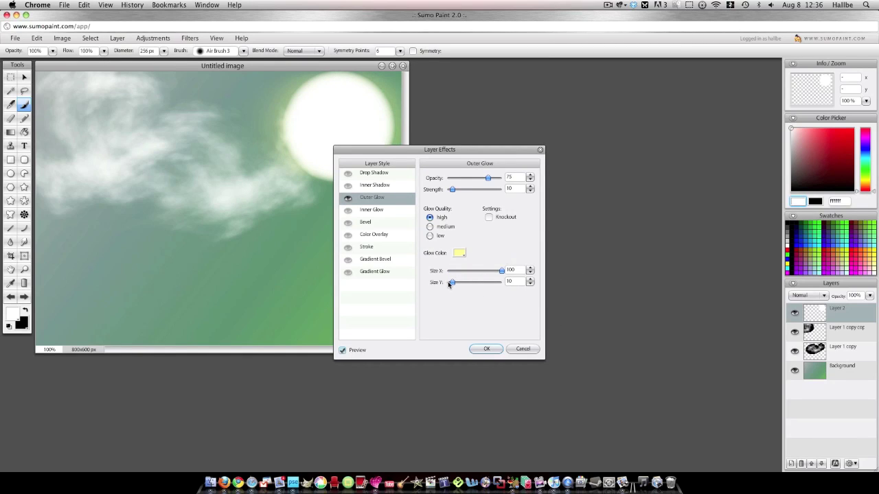
drag(450, 284, 568, 271)
click(348, 213)
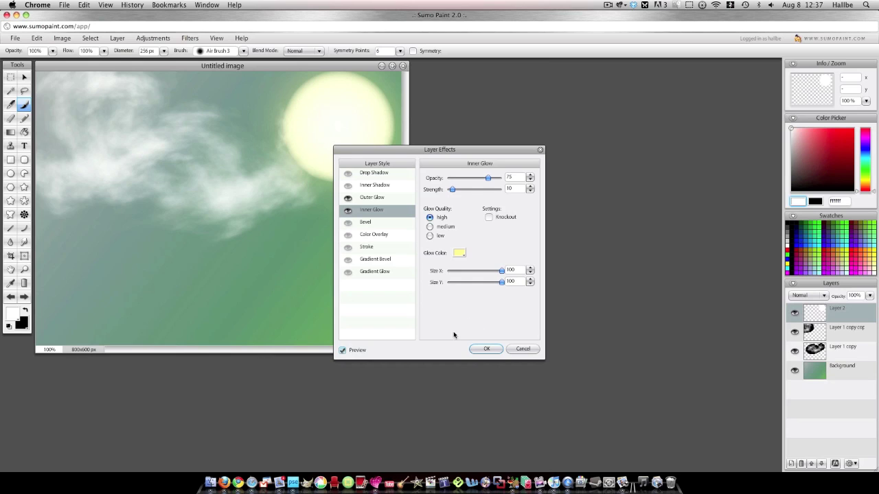
Apply the glow effects and Gaussian-blur the sun with width and height 66.1
click(485, 349)
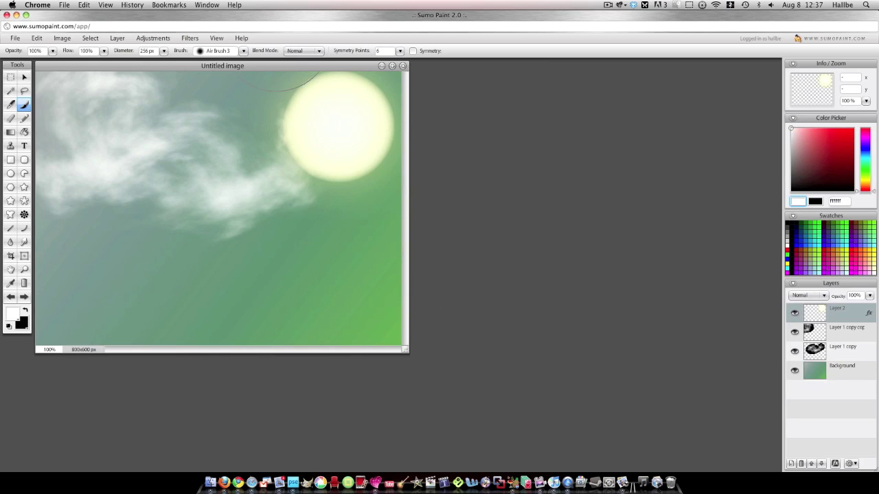
click(189, 37)
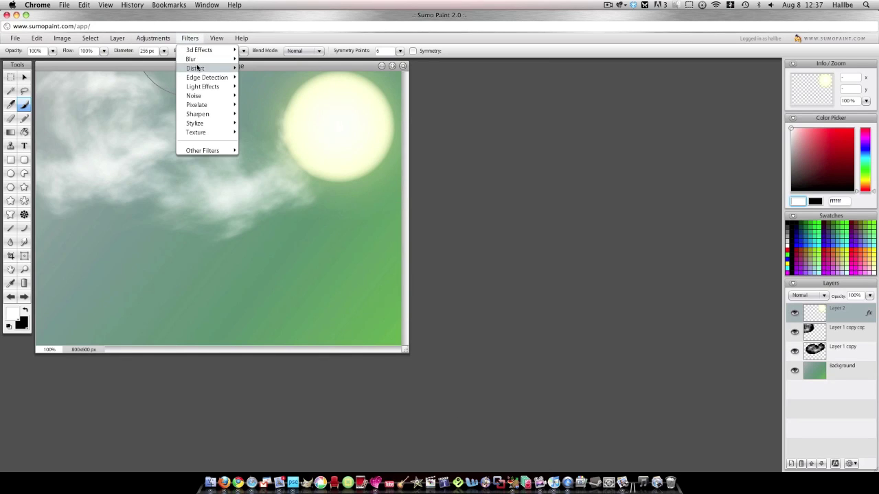
mouse_move(213, 59)
click(275, 69)
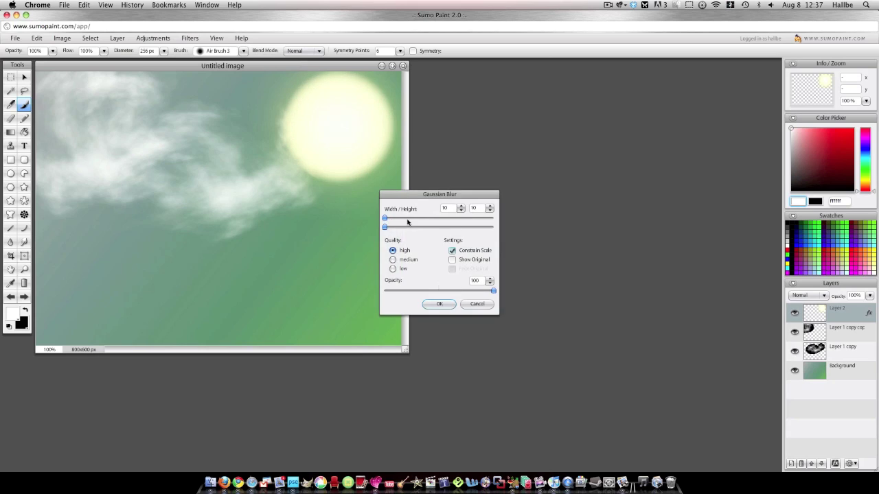
click(412, 227)
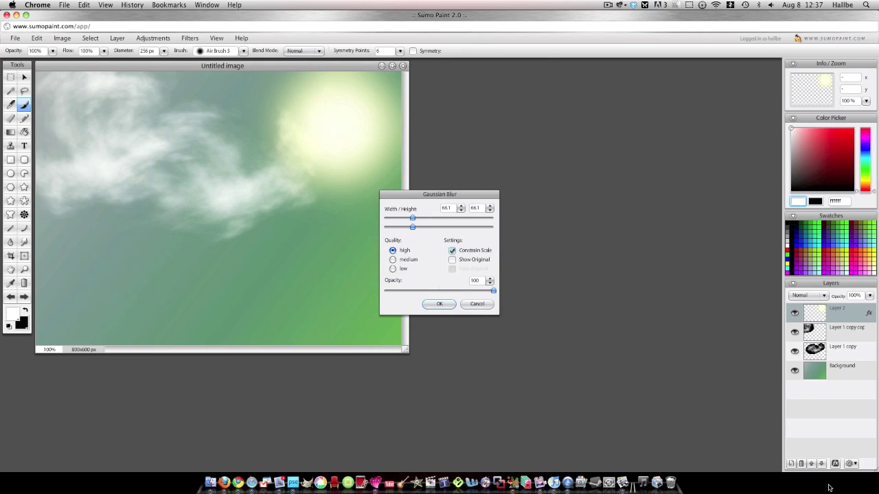
click(439, 304)
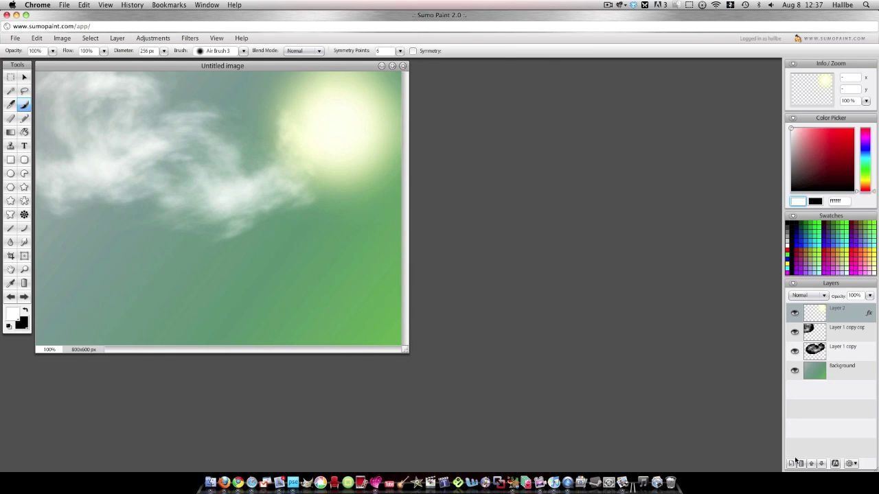
Move the sun layer below the clouds and shift the Layer 1 copy clouds right and down
click(821, 464)
click(821, 464)
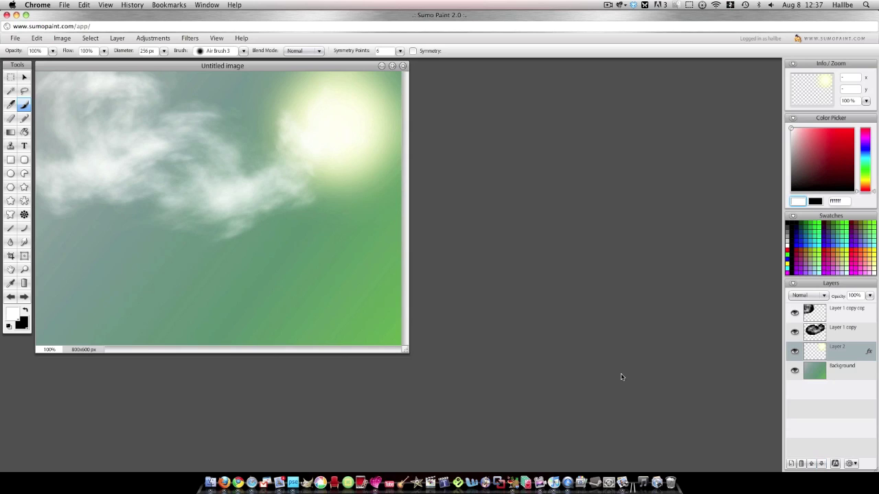
click(841, 329)
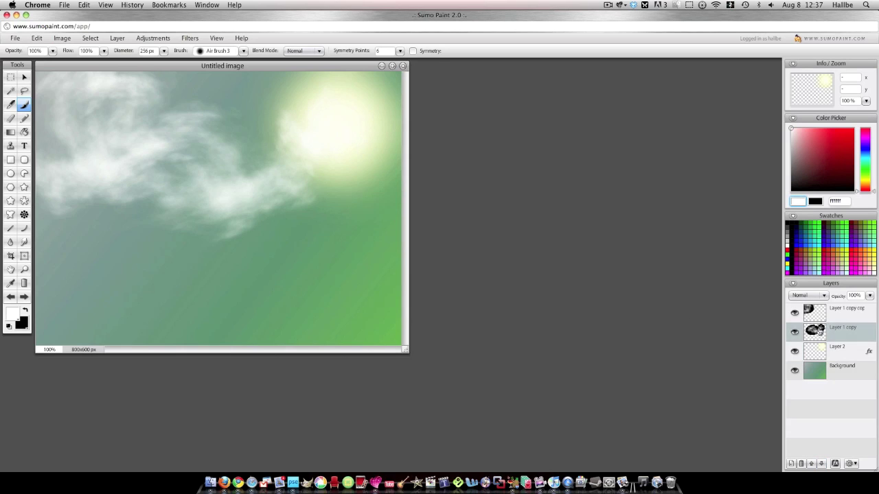
click(24, 77)
drag(168, 177, 241, 200)
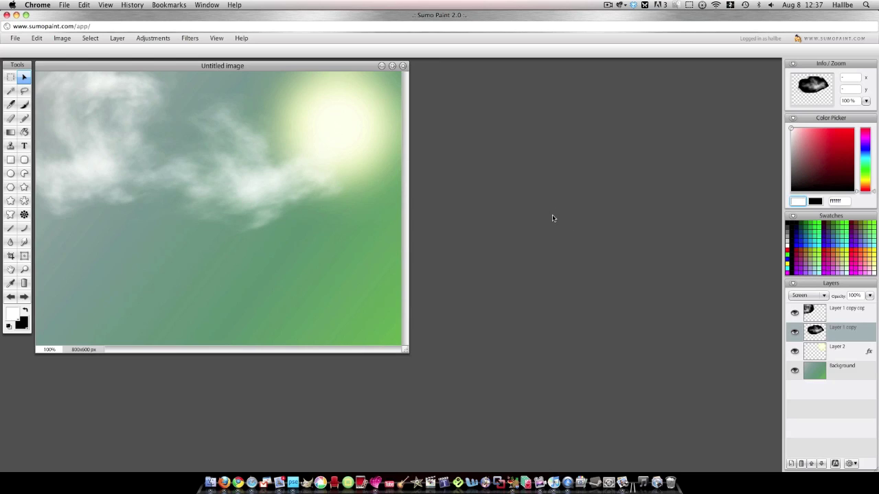
click(817, 311)
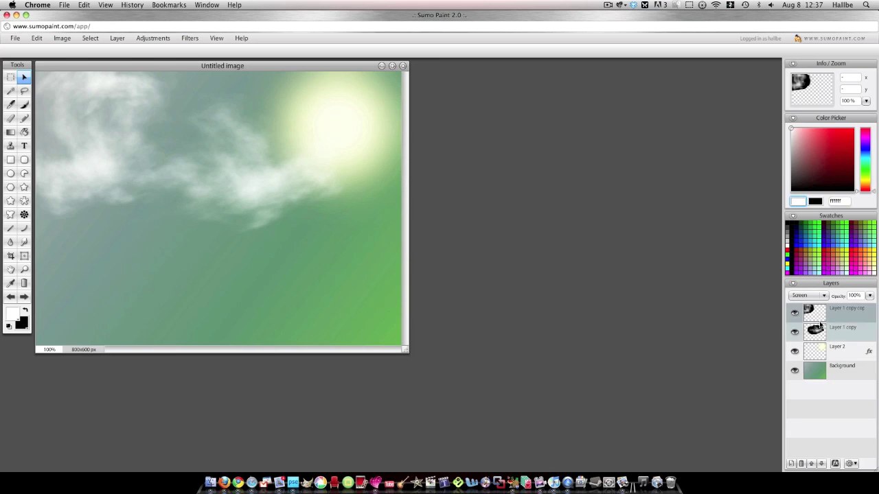
Apply a Reflection filter to Layer 2 with zoom 35, moving the sun right and up
click(834, 351)
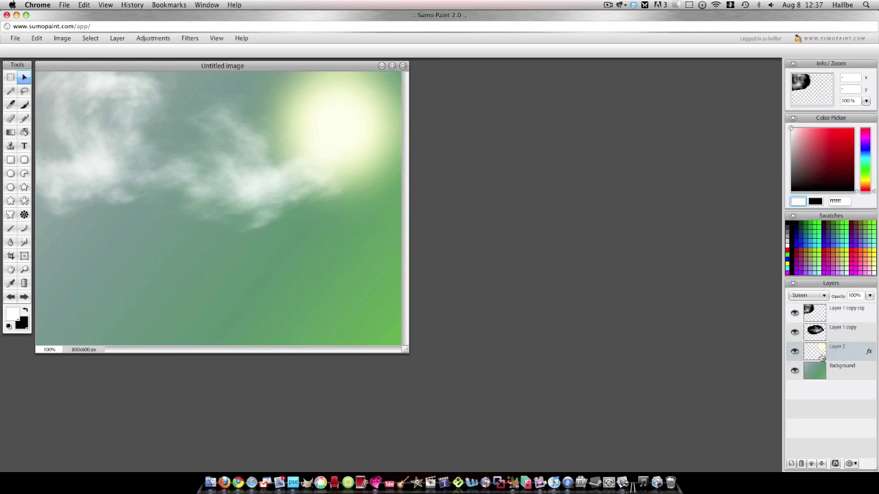
click(189, 38)
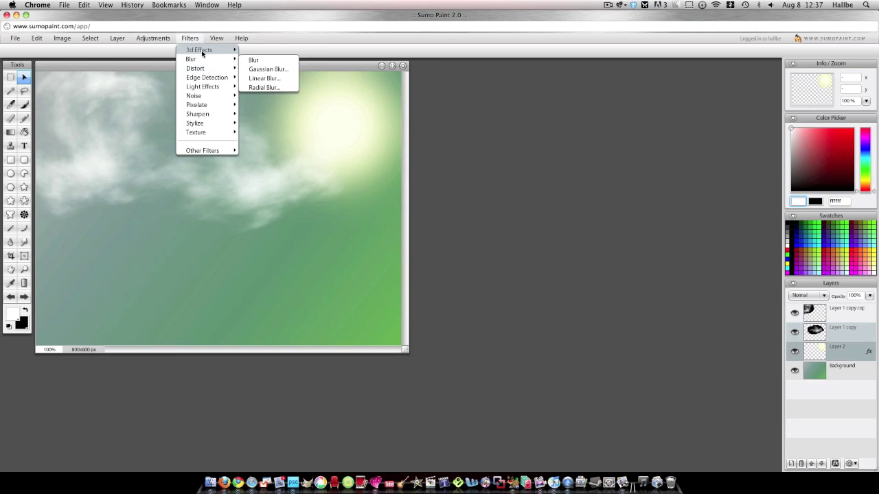
mouse_move(211, 80)
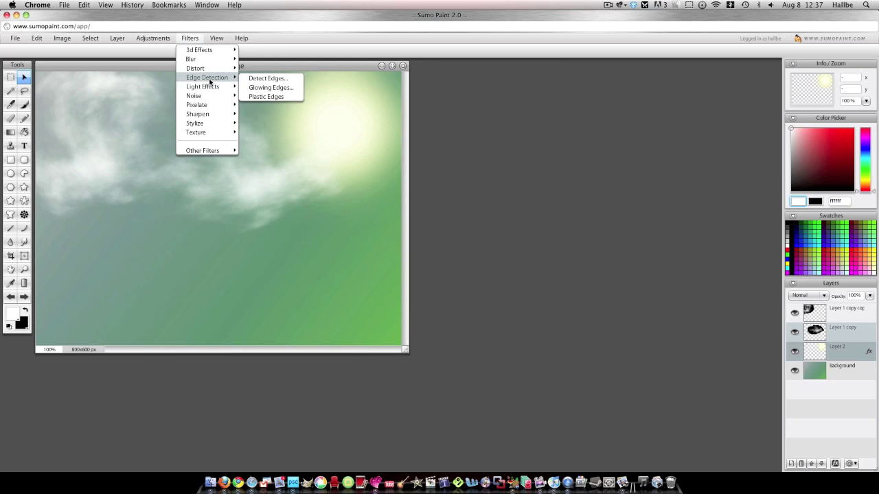
mouse_move(206, 50)
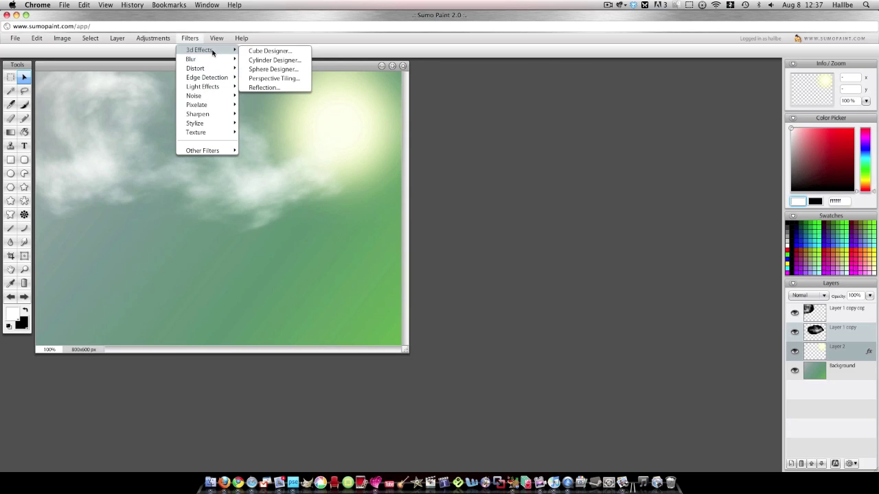
click(274, 87)
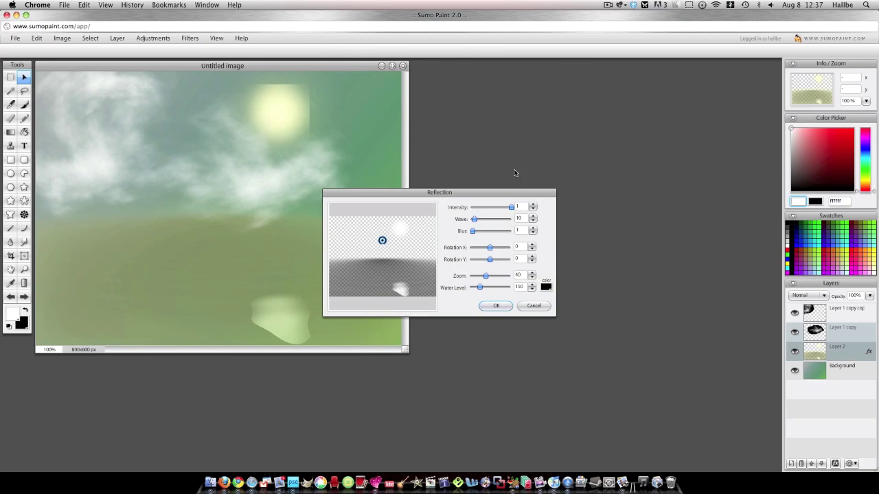
drag(382, 241, 402, 243)
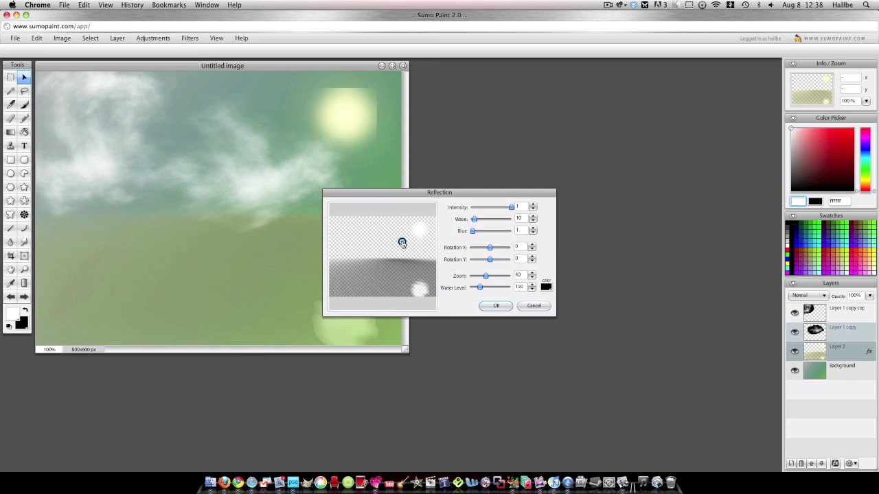
drag(485, 274, 485, 278)
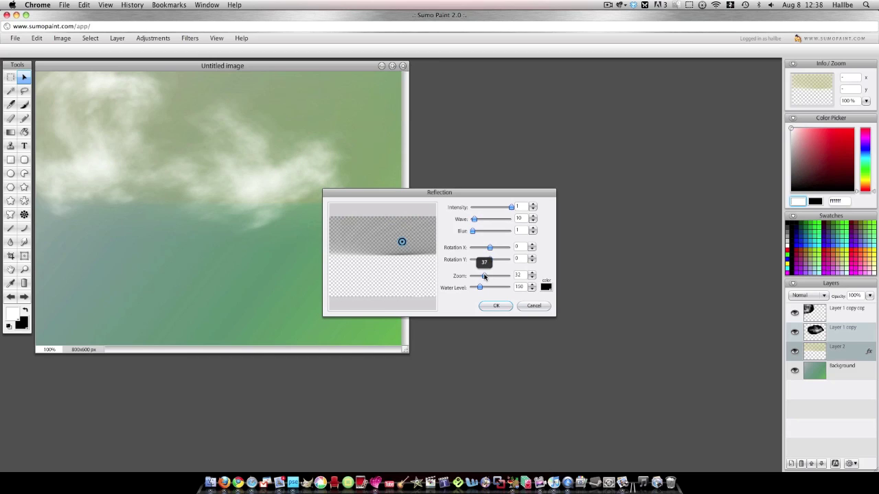
drag(483, 276, 499, 294)
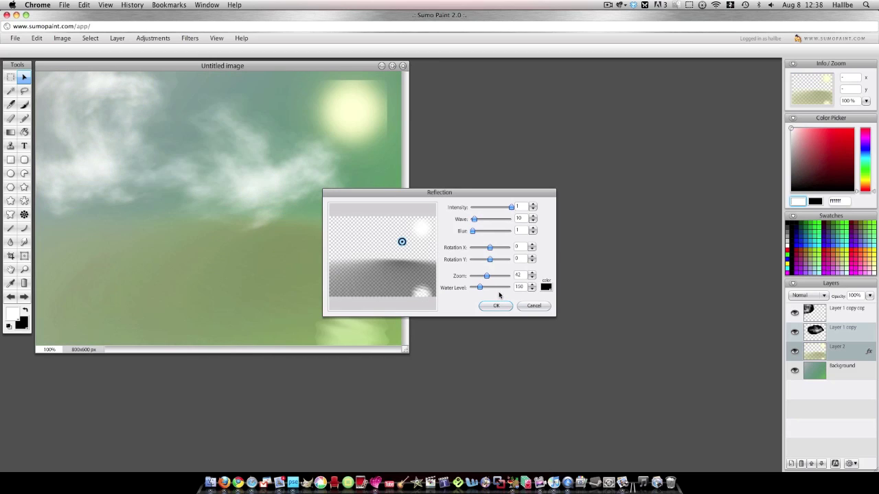
drag(402, 242, 412, 239)
click(496, 305)
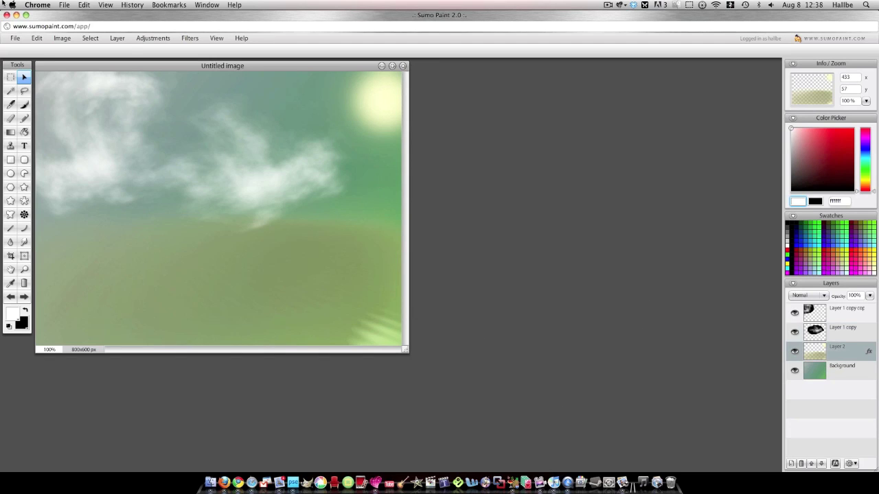
Colorize the Background via Hue/Saturation with brightness -45 and hue 26 for a blue sky
click(823, 369)
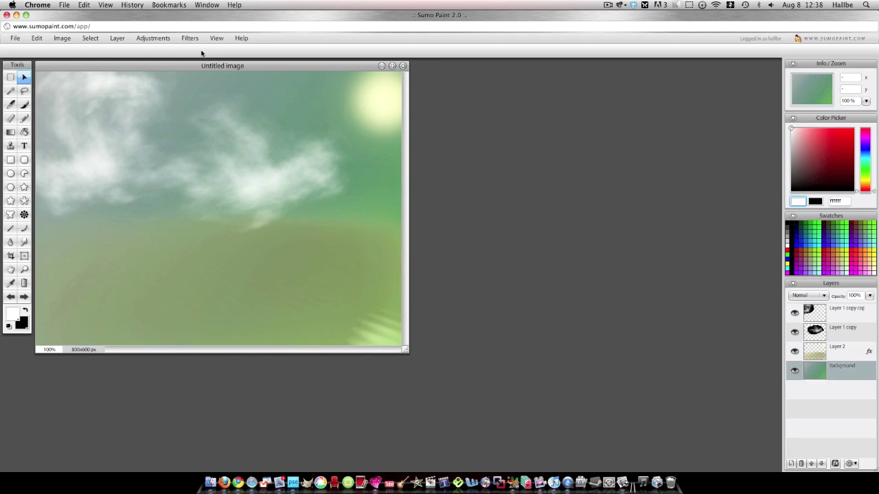
click(152, 37)
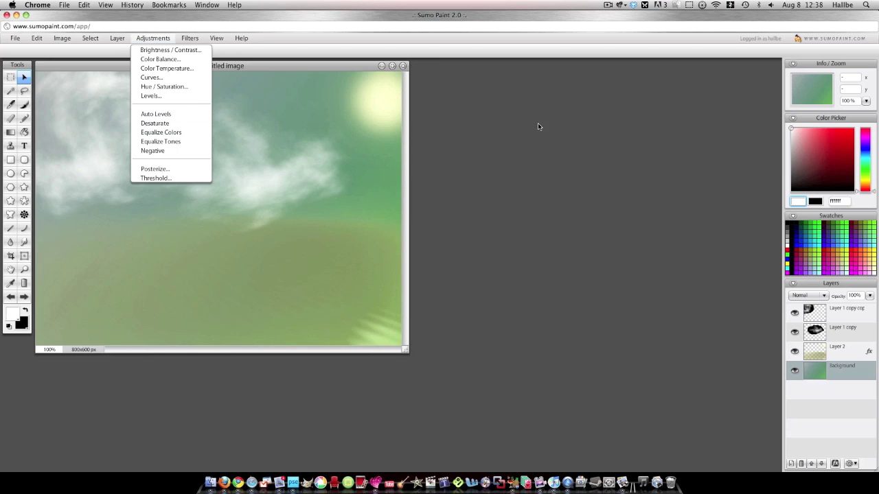
click(505, 182)
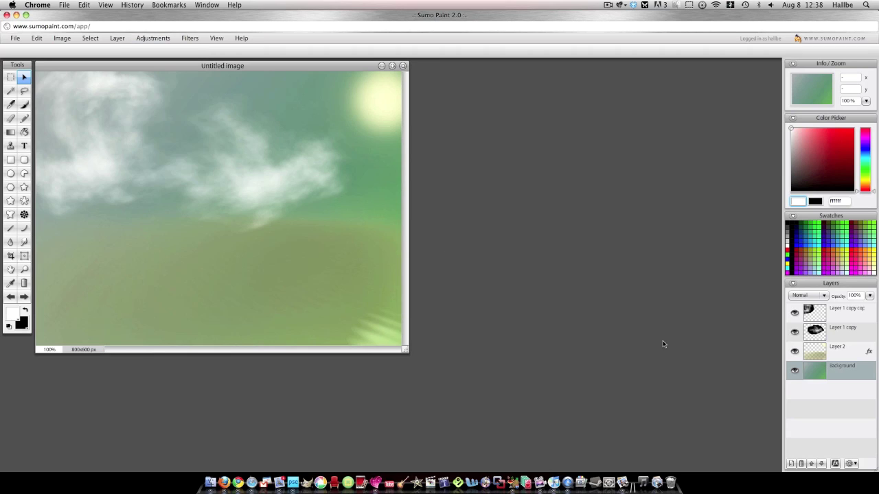
click(151, 39)
click(168, 87)
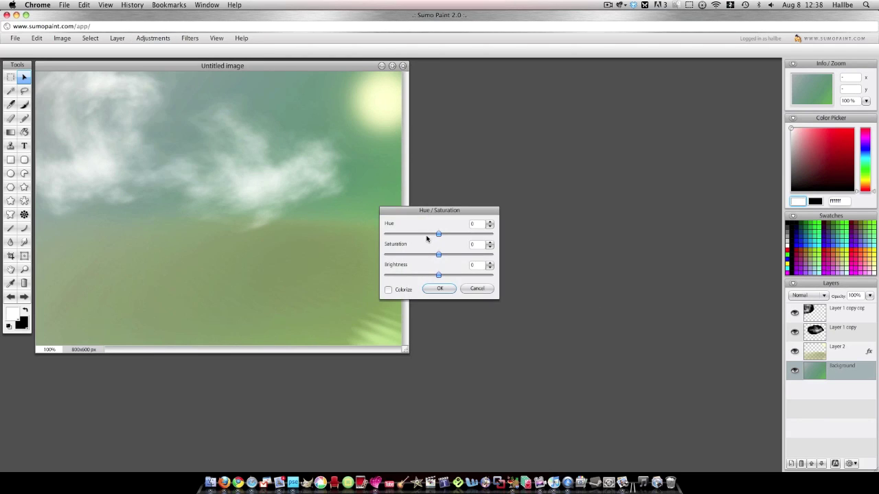
drag(423, 275, 429, 275)
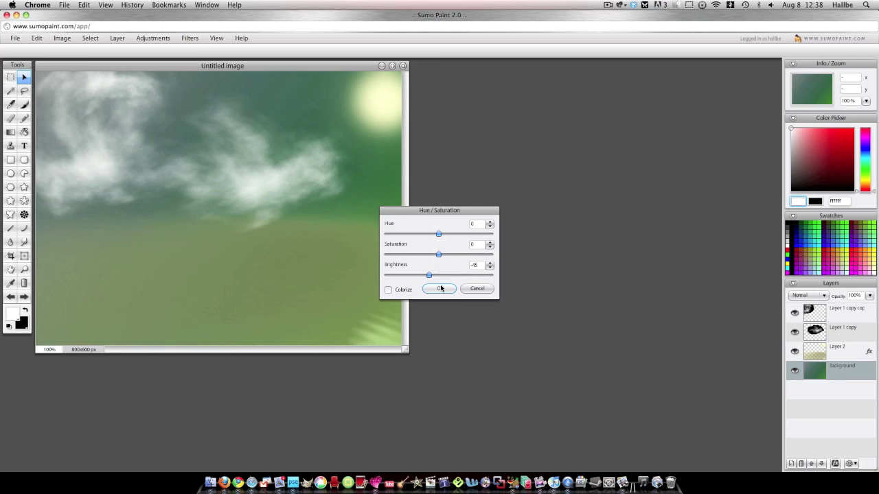
click(387, 290)
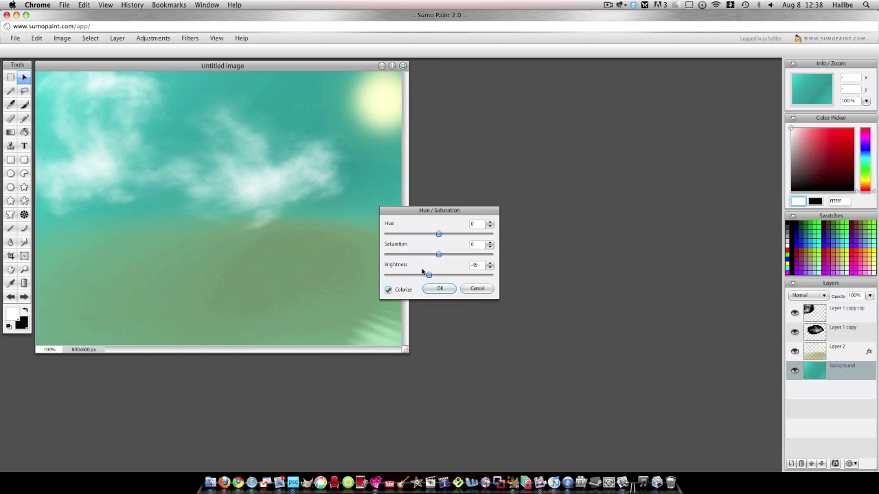
click(451, 234)
click(448, 234)
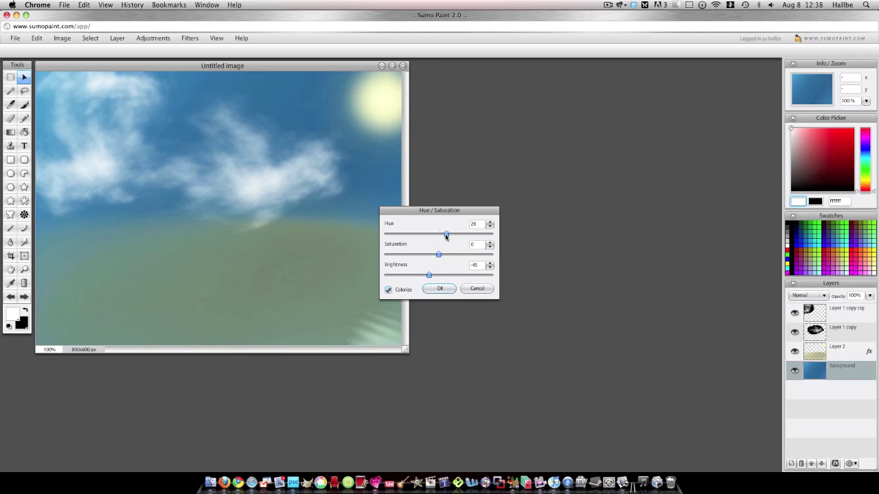
click(439, 288)
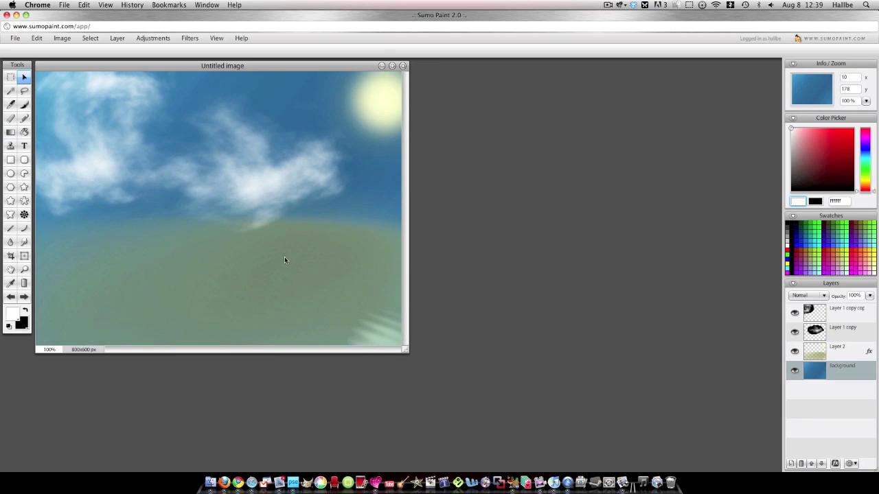
Delete the extra 'Layer 1 copy cop' cloud layer
click(190, 38)
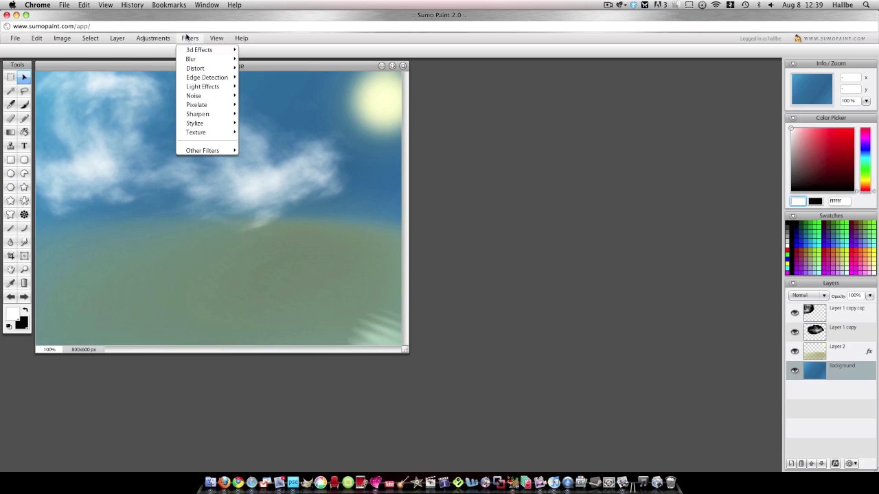
mouse_move(219, 70)
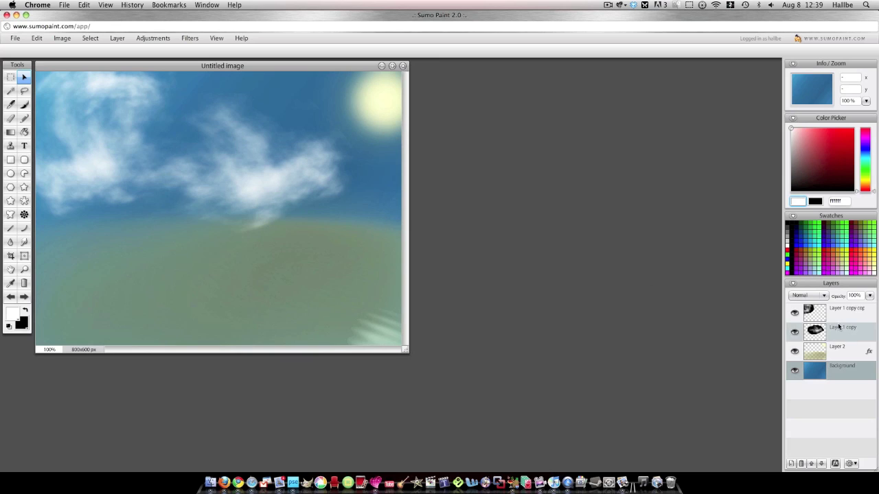
right_click(817, 307)
click(816, 321)
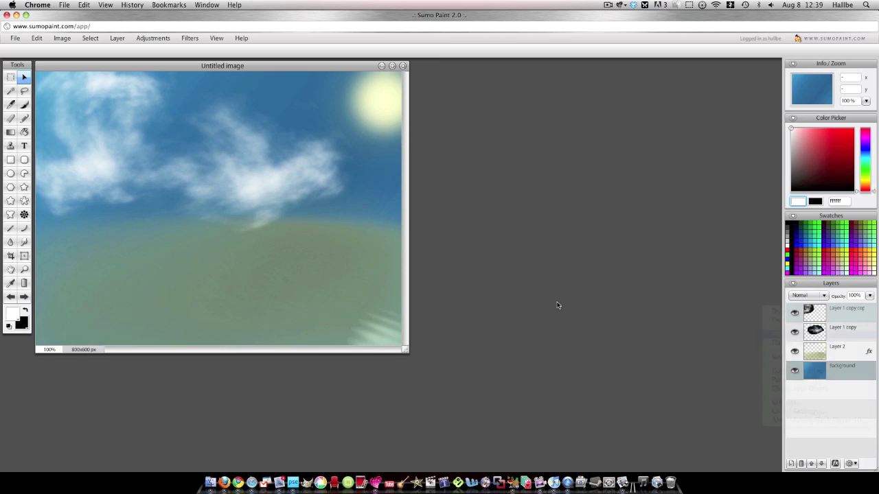
Move the remaining clouds up and left toward the top of the sky
click(24, 78)
drag(264, 197, 274, 166)
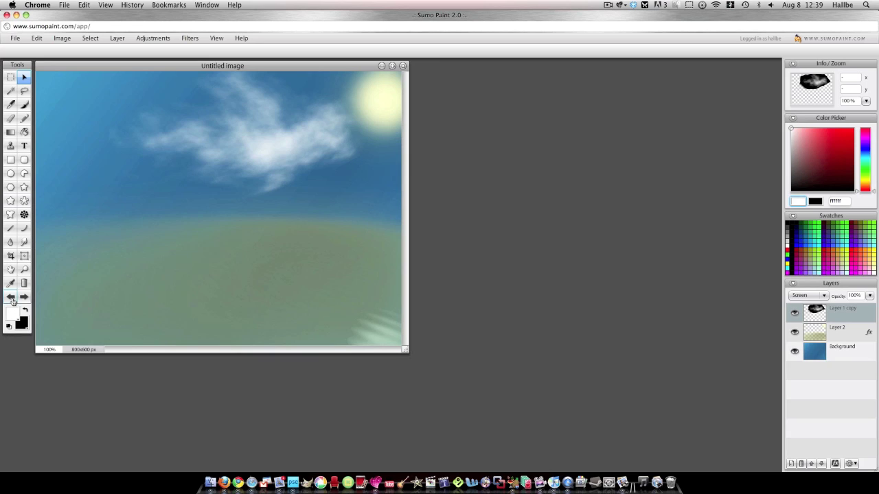
key(ctrl+z)
drag(101, 172, 76, 107)
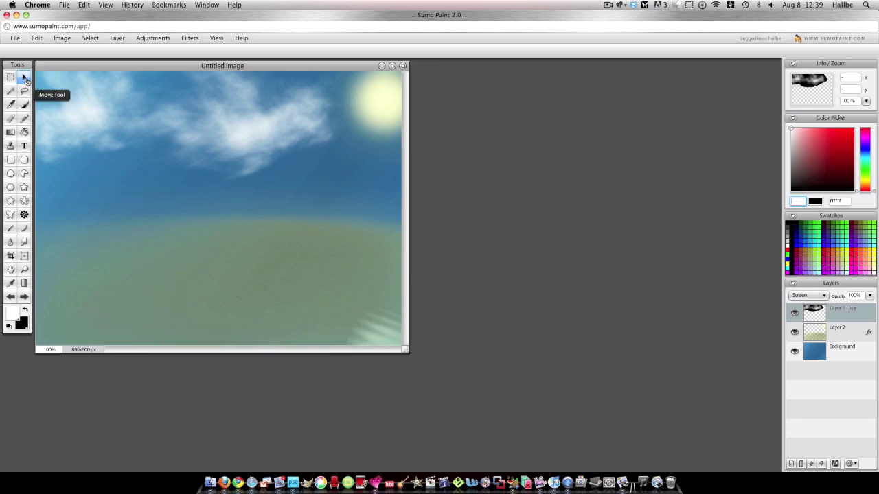
Stretch the clouds wider toward the right edge with Free Transform and apply it
right_click(195, 108)
click(228, 114)
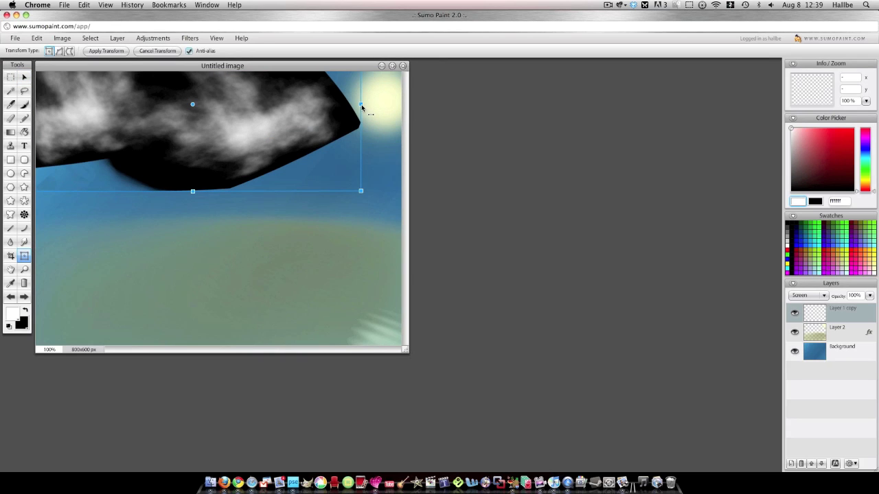
drag(361, 107, 387, 105)
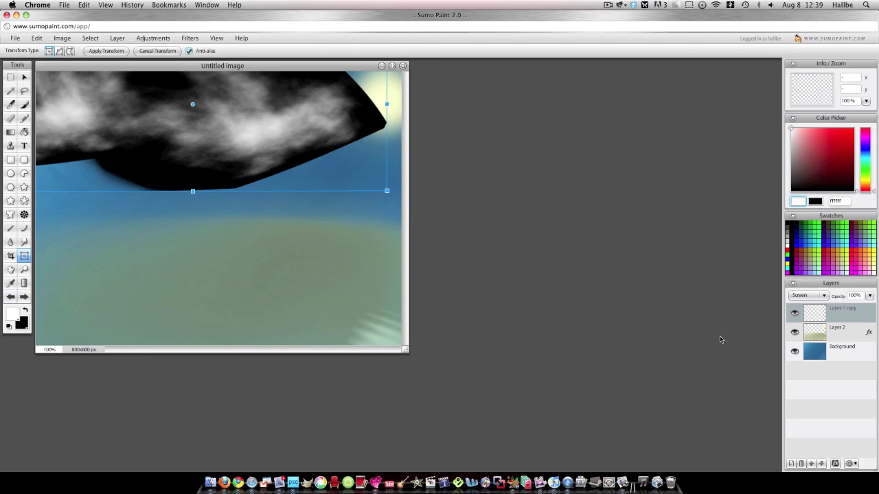
click(824, 350)
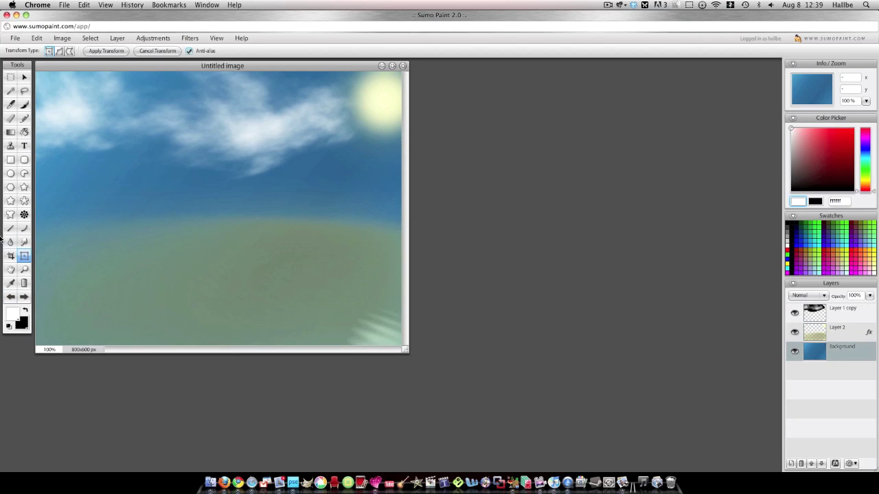